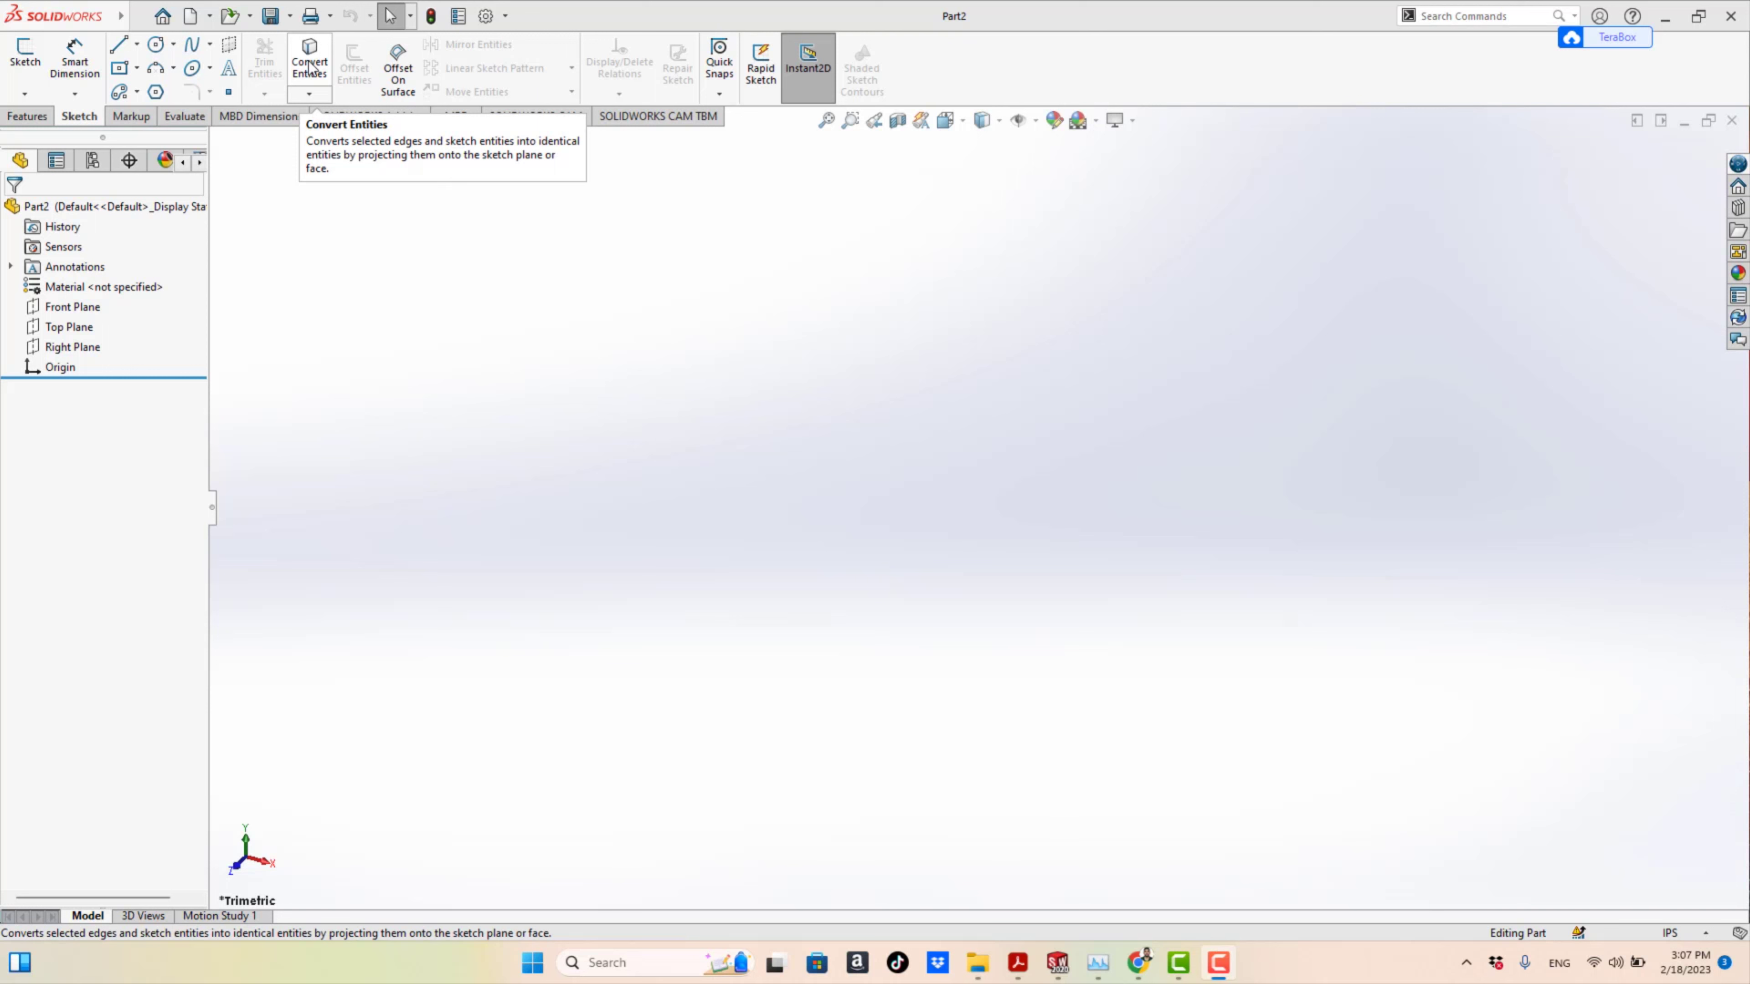
Switch the part's units from IPS to MMGS (millimetre, gram, second)
left_click(1679, 933)
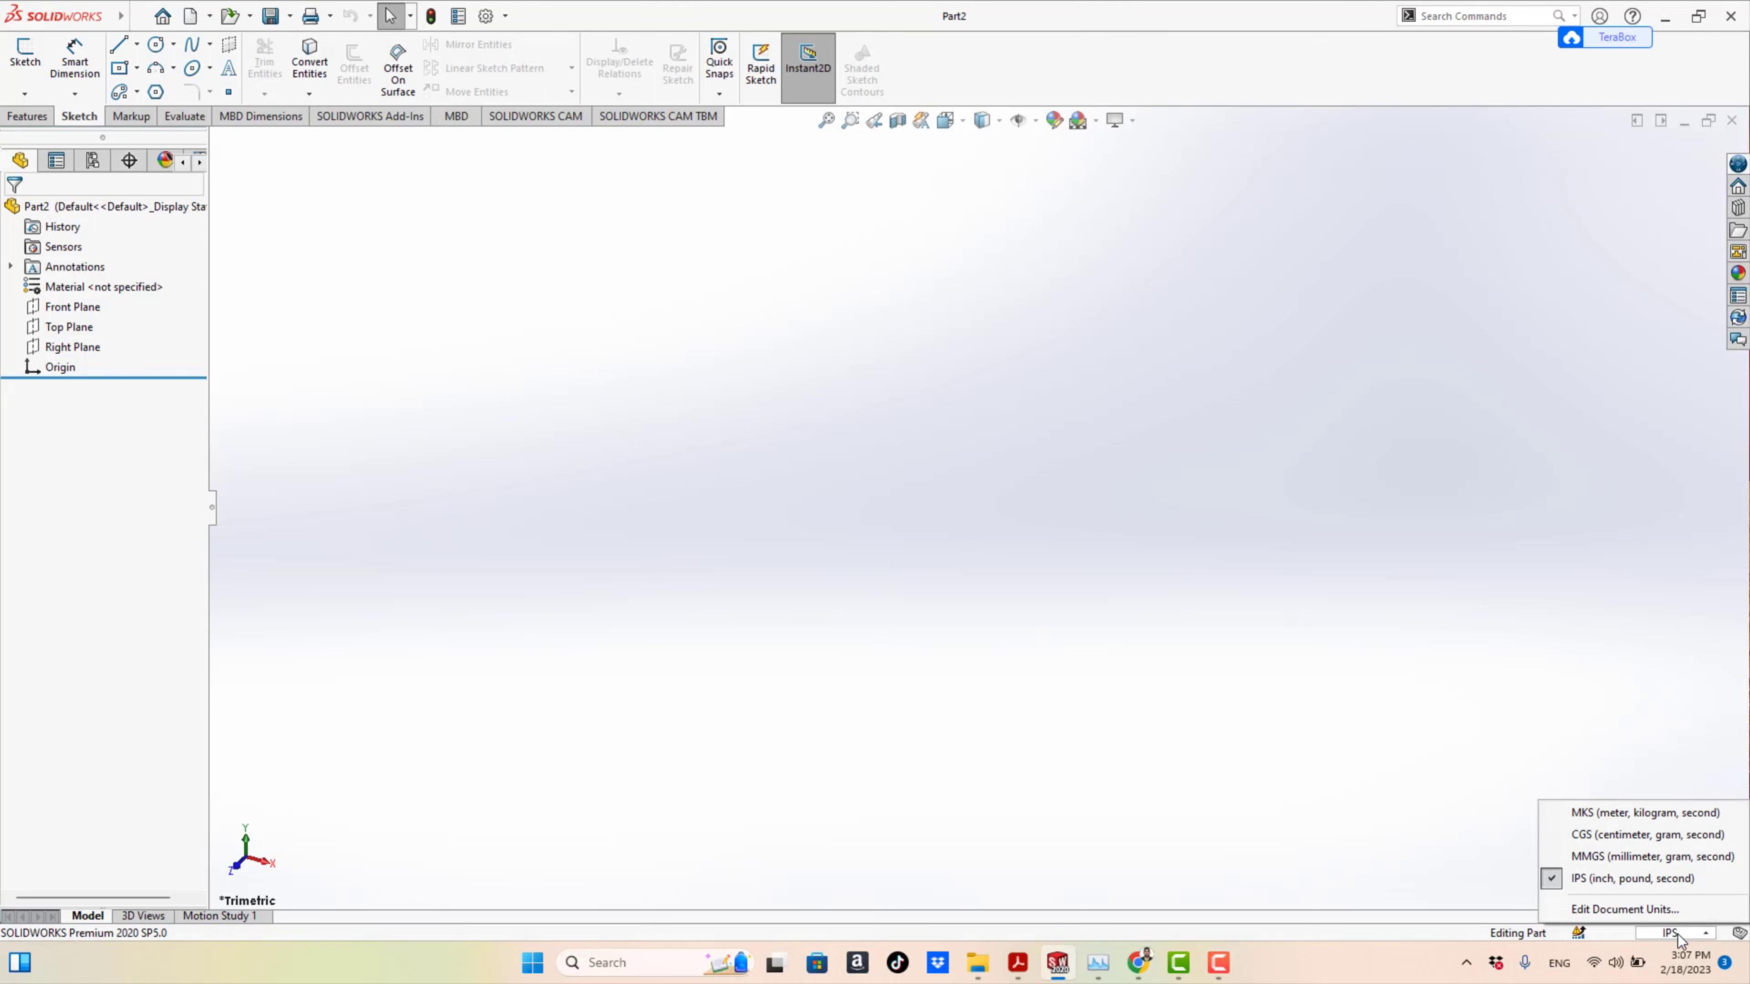
left_click(1652, 856)
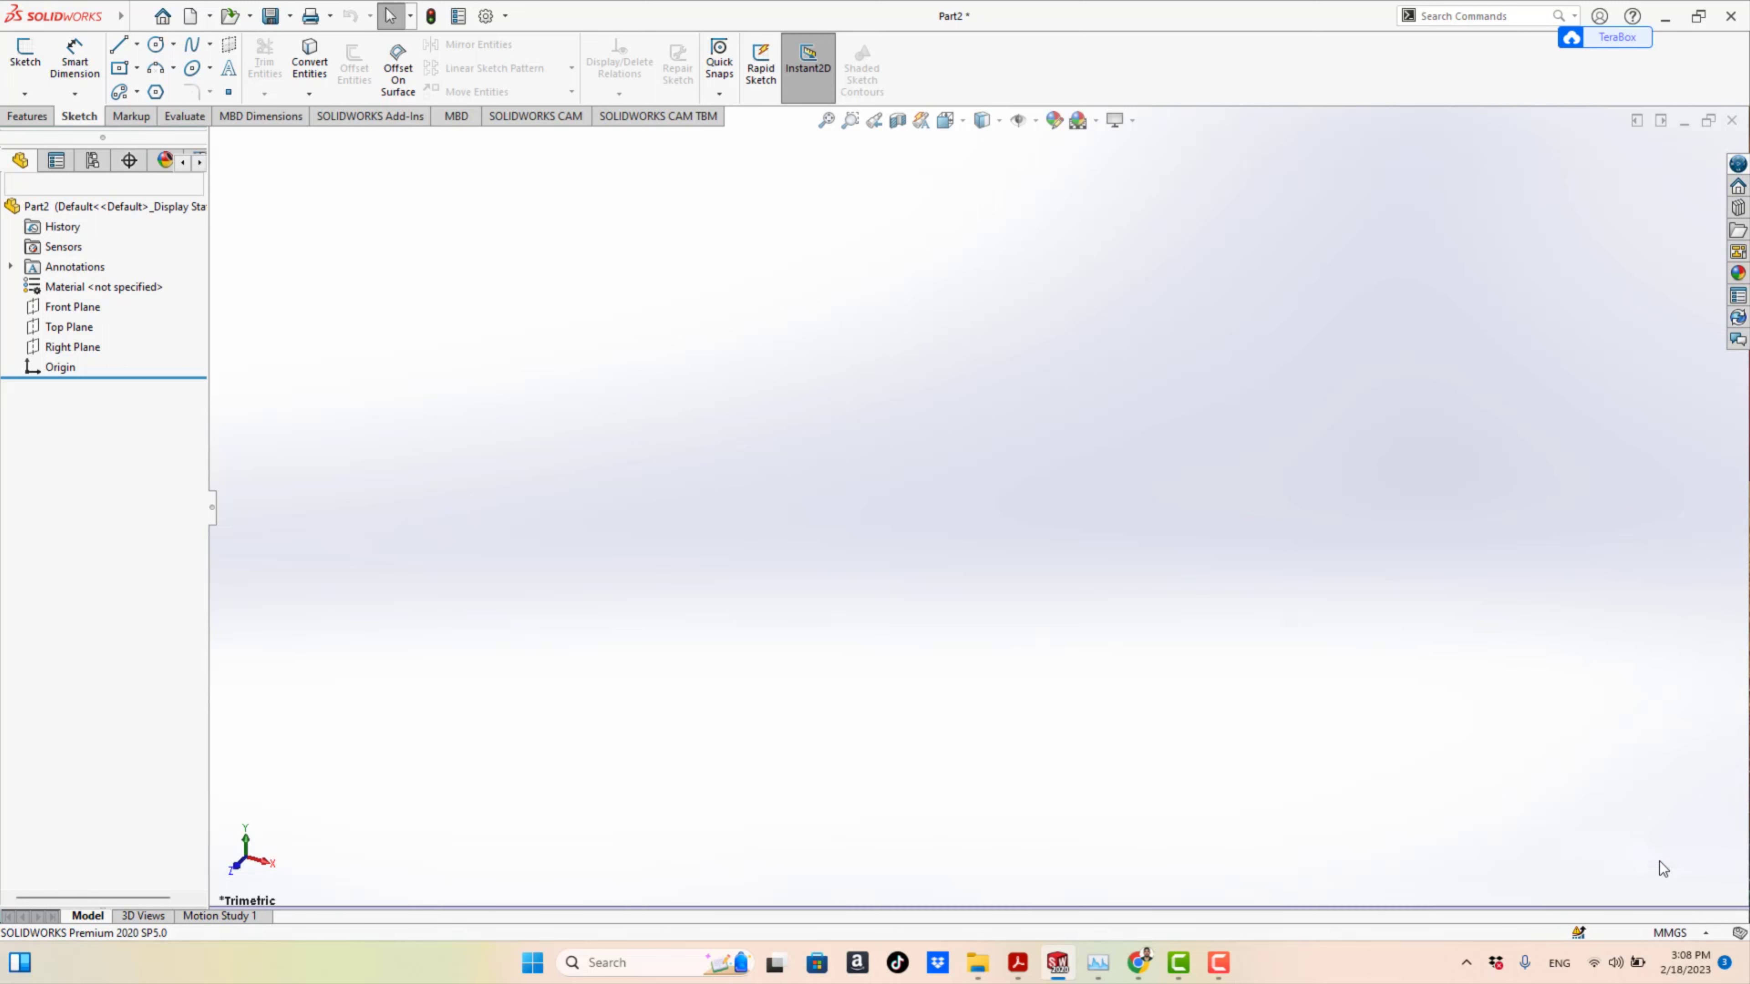
Start a sketch on the Front Plane and draw a 3-point arc left of the origin
left_click(24, 55)
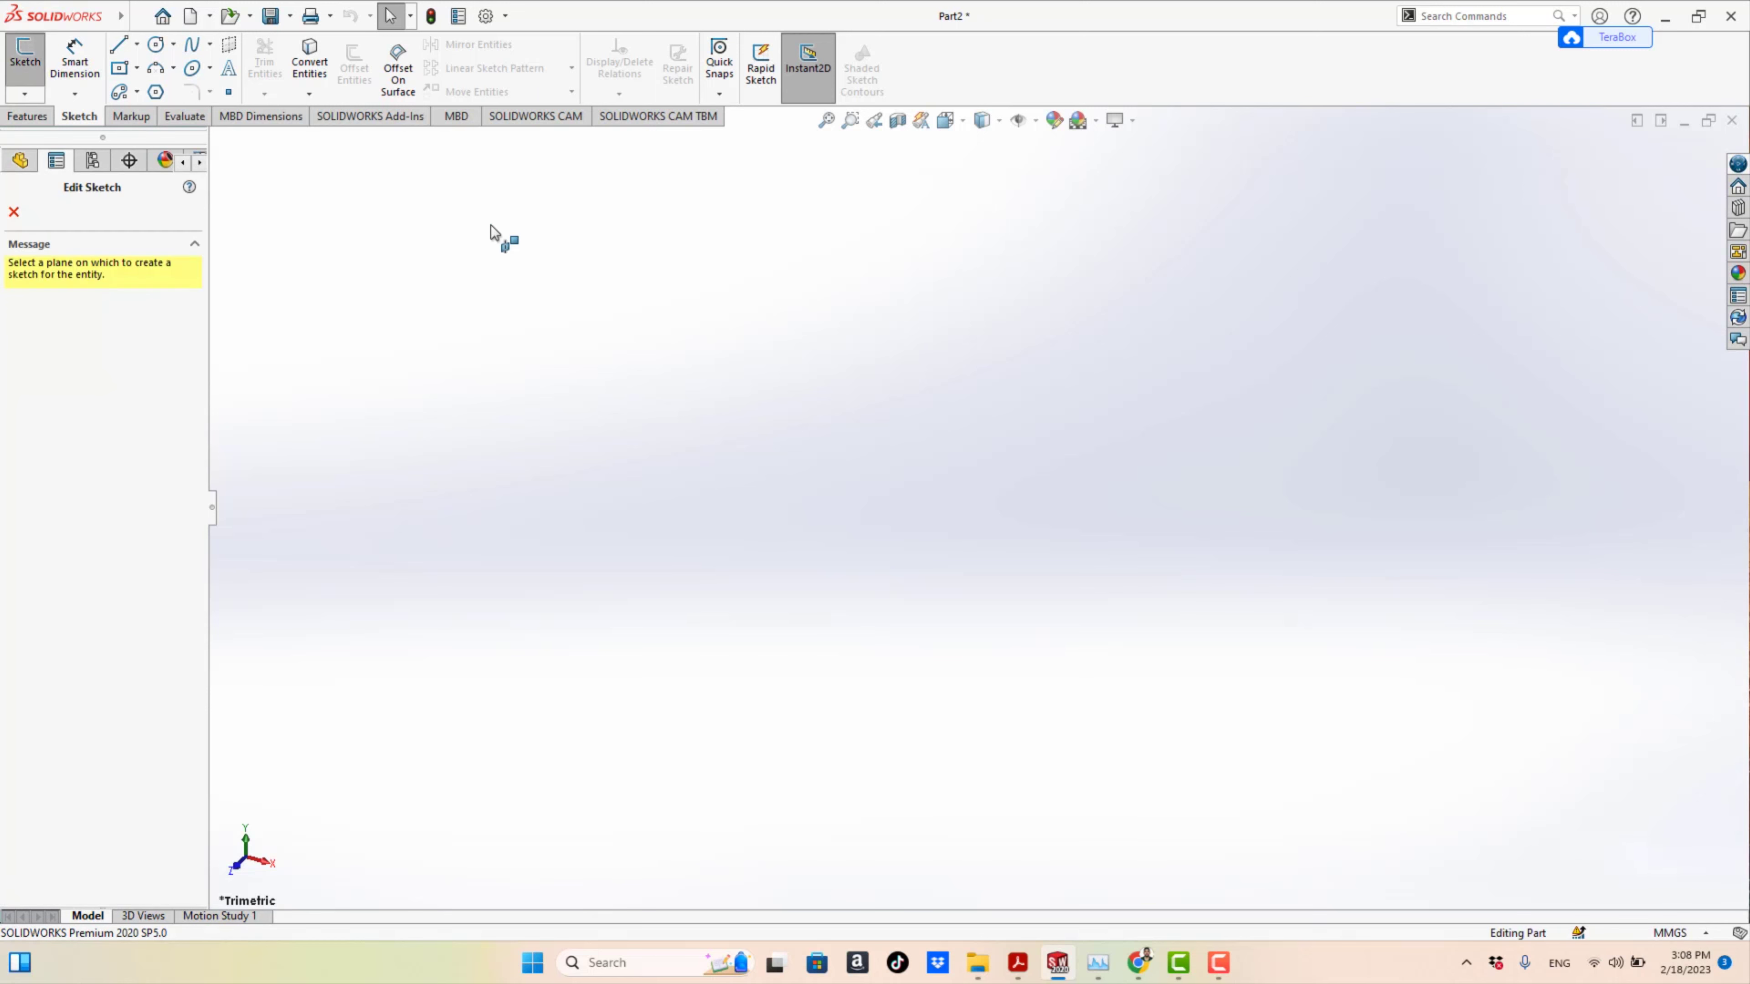
left_click(707, 302)
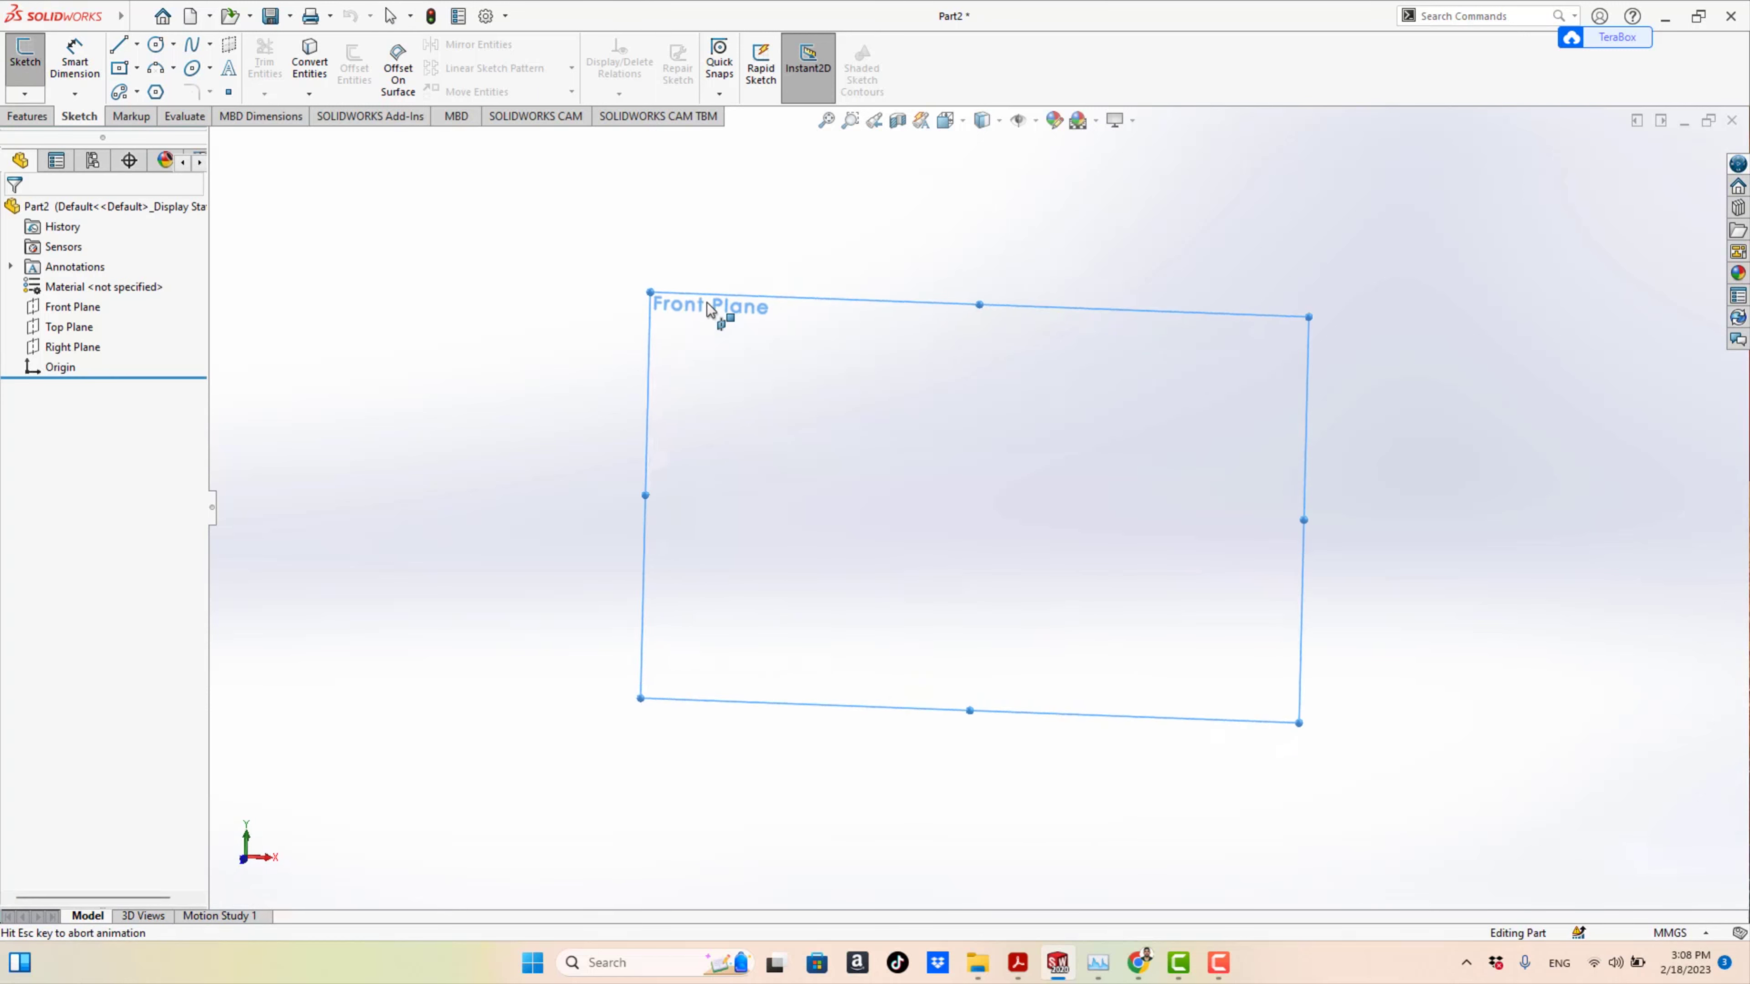
left_click(156, 68)
left_click(860, 443)
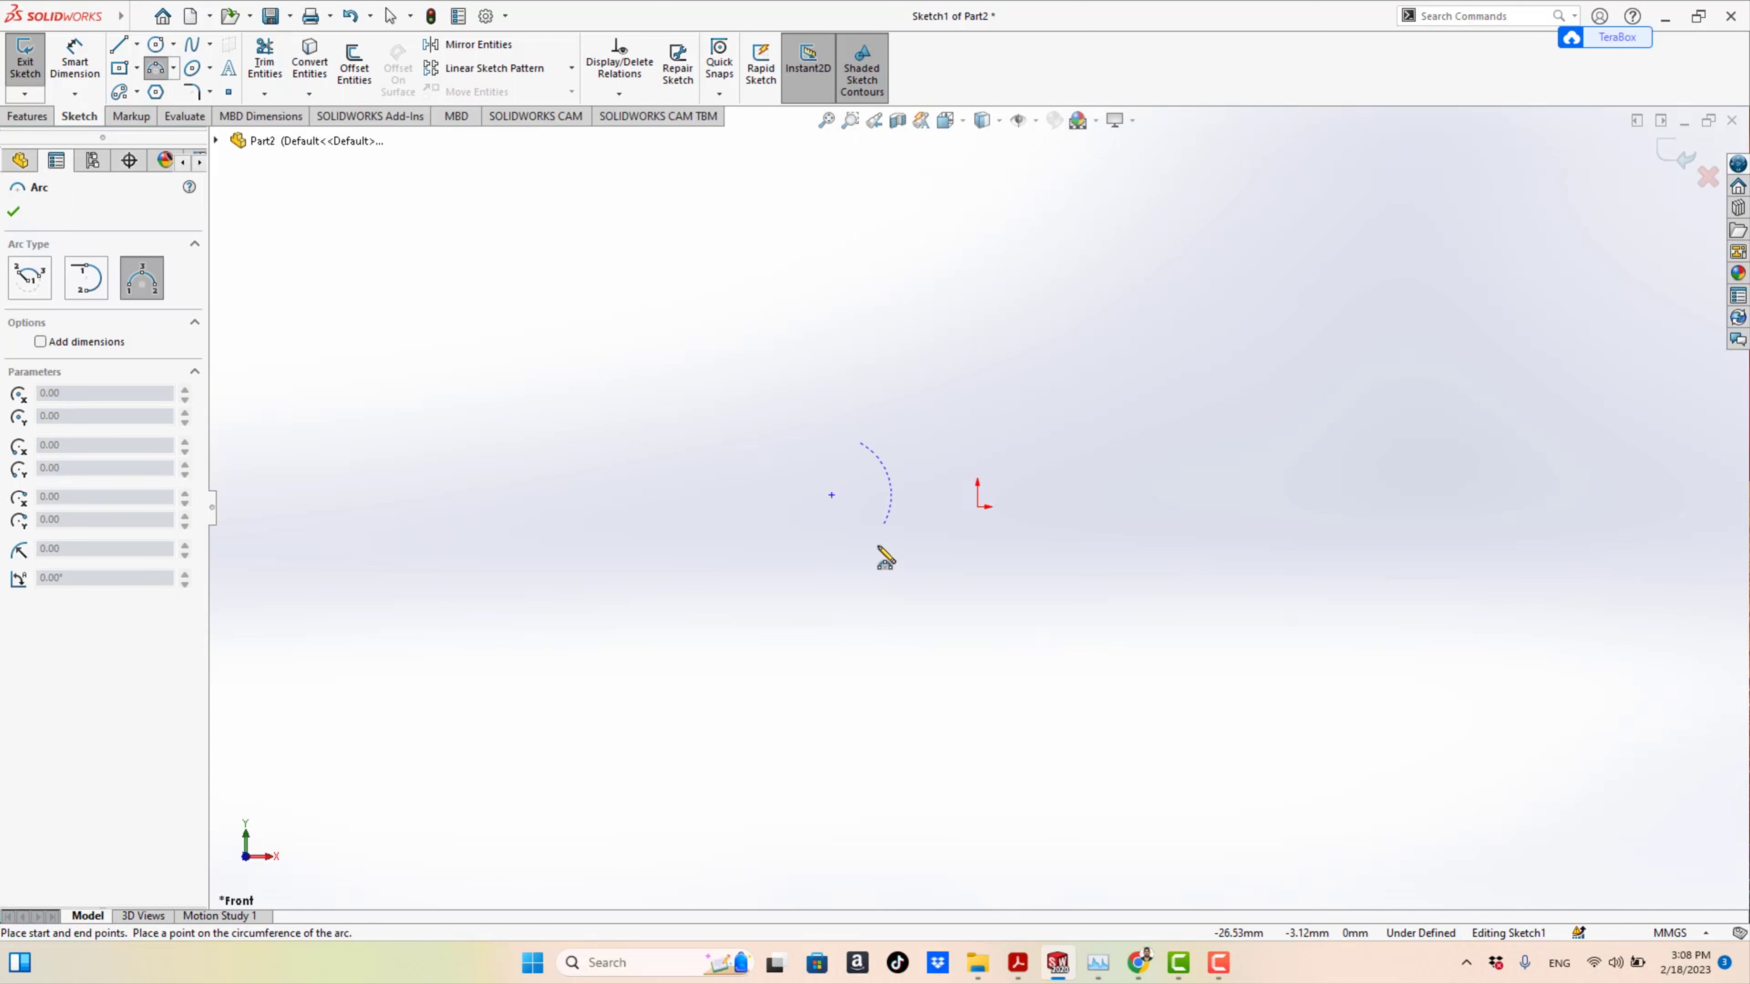
left_click(858, 566)
left_click(921, 513)
key("Escape")
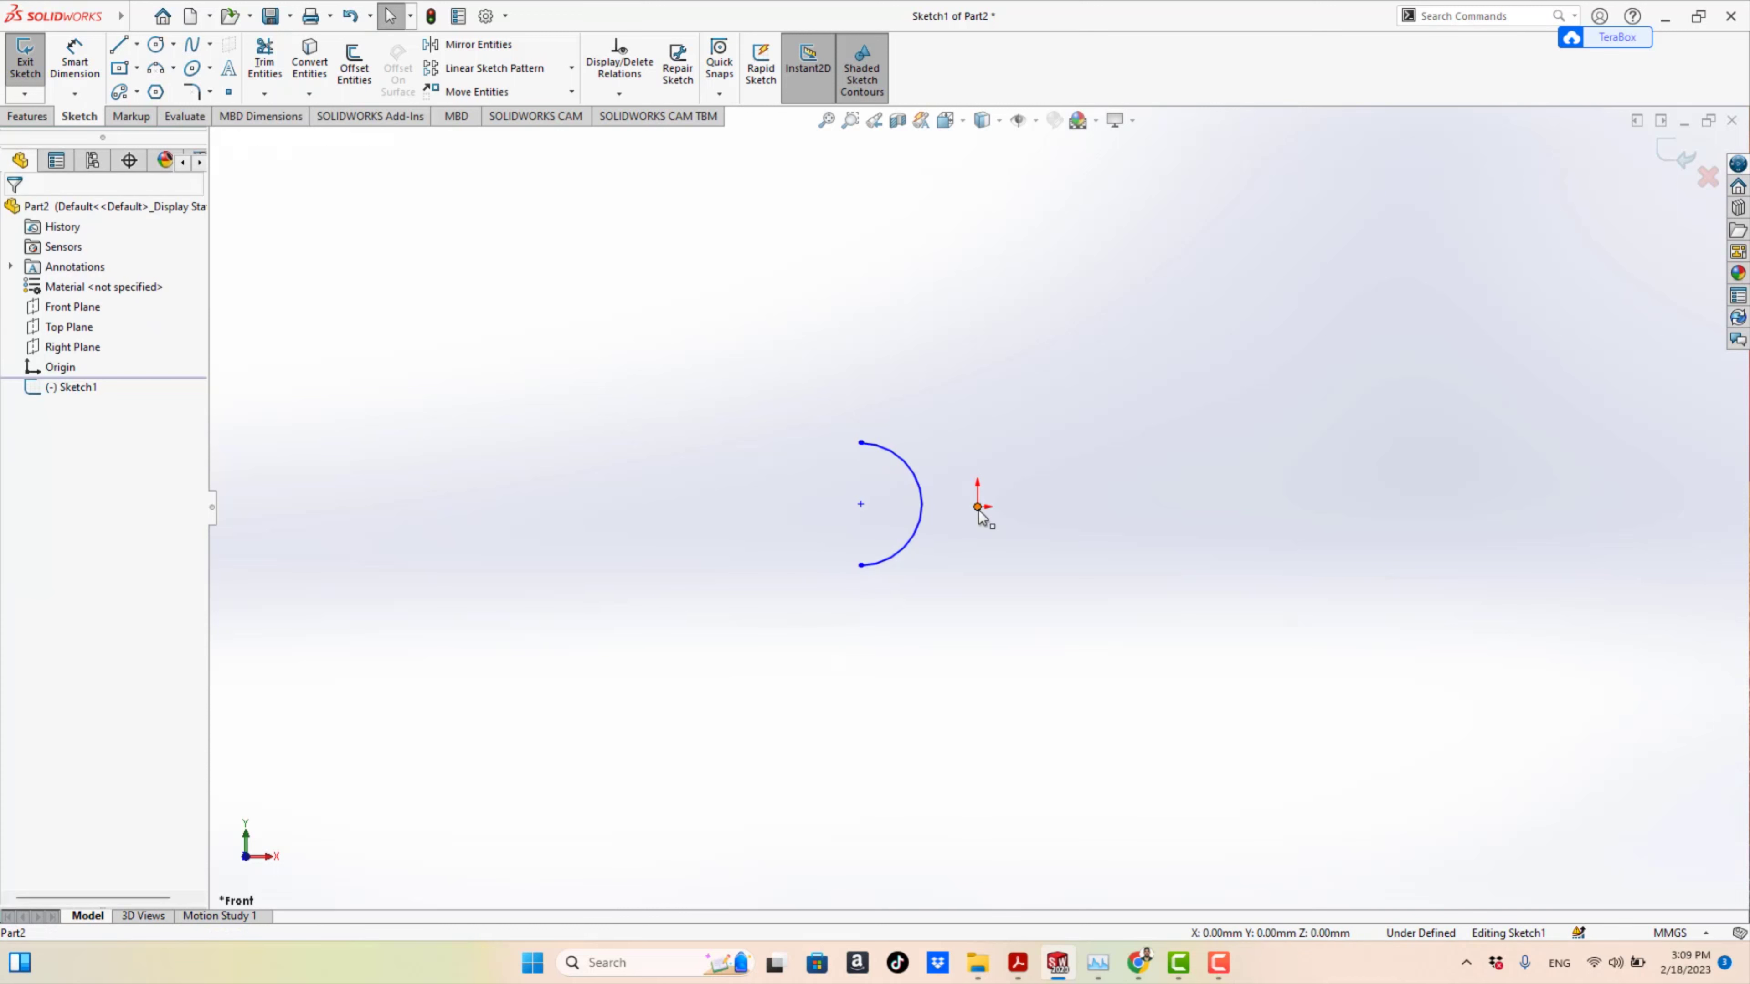
Add a Horizontal relation between the origin and the arc's centre point
left_click(978, 508)
left_click(862, 506, "ctrl")
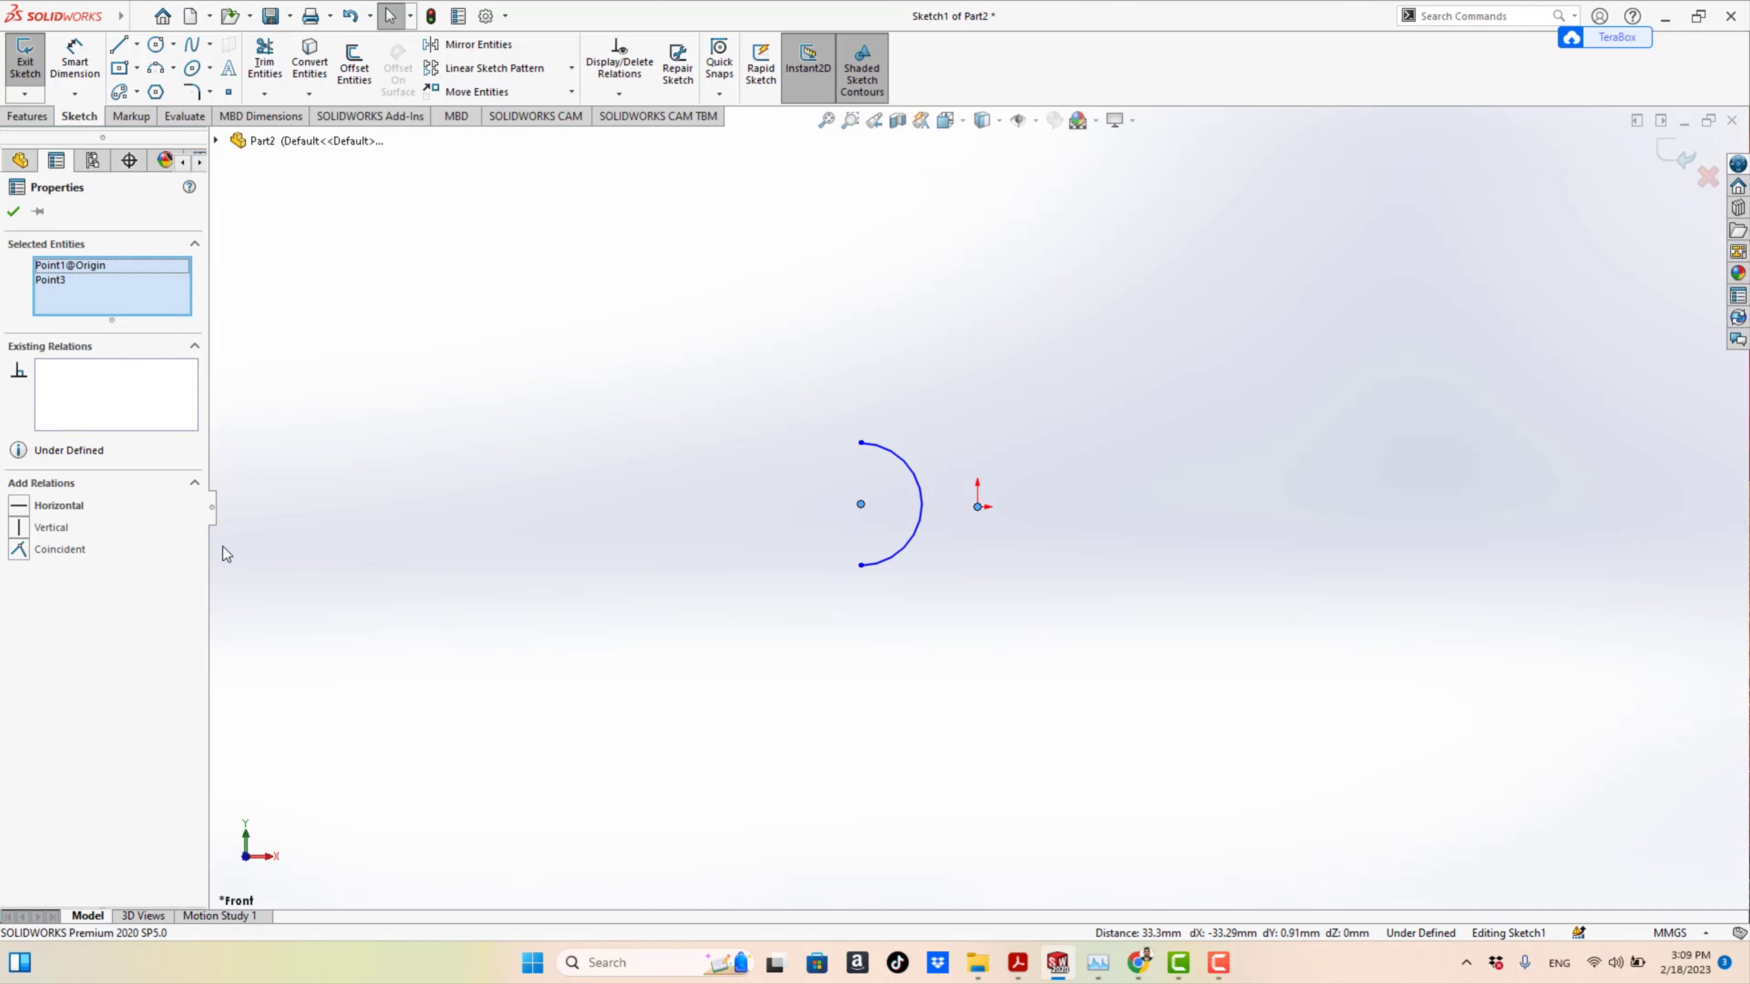
left_click(19, 508)
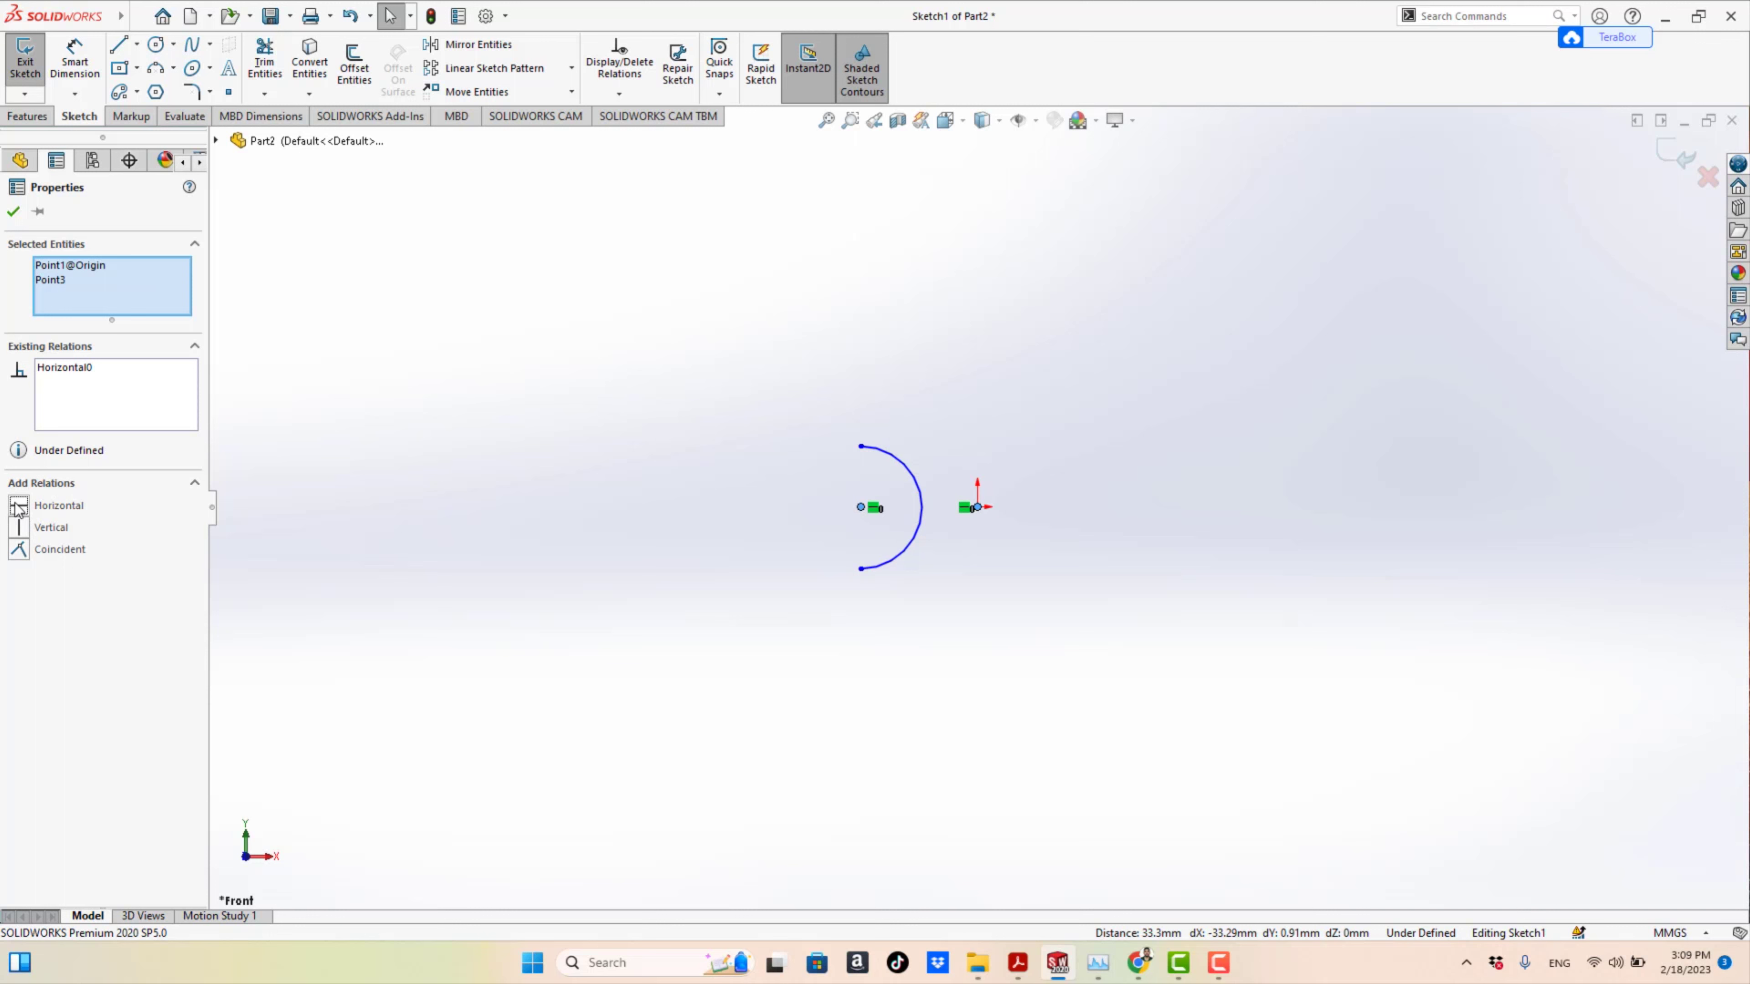
left_click(13, 211)
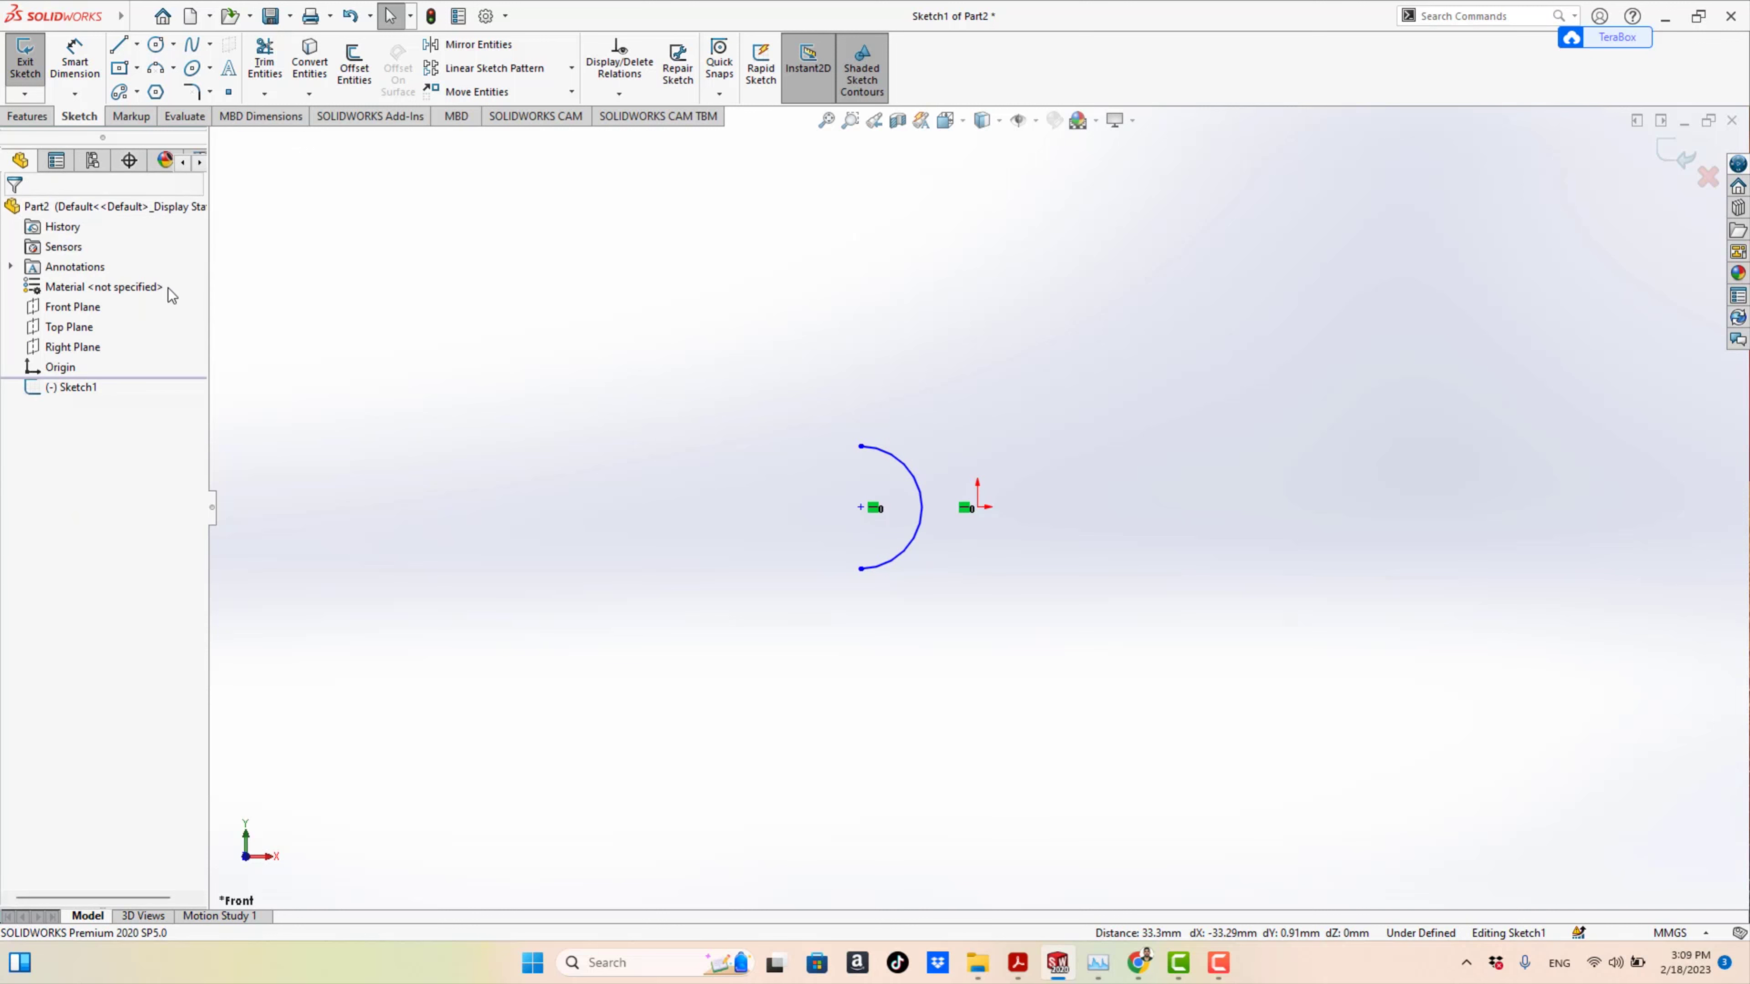
Circular-pattern the arc into 4 instances around the origin
left_click(571, 68)
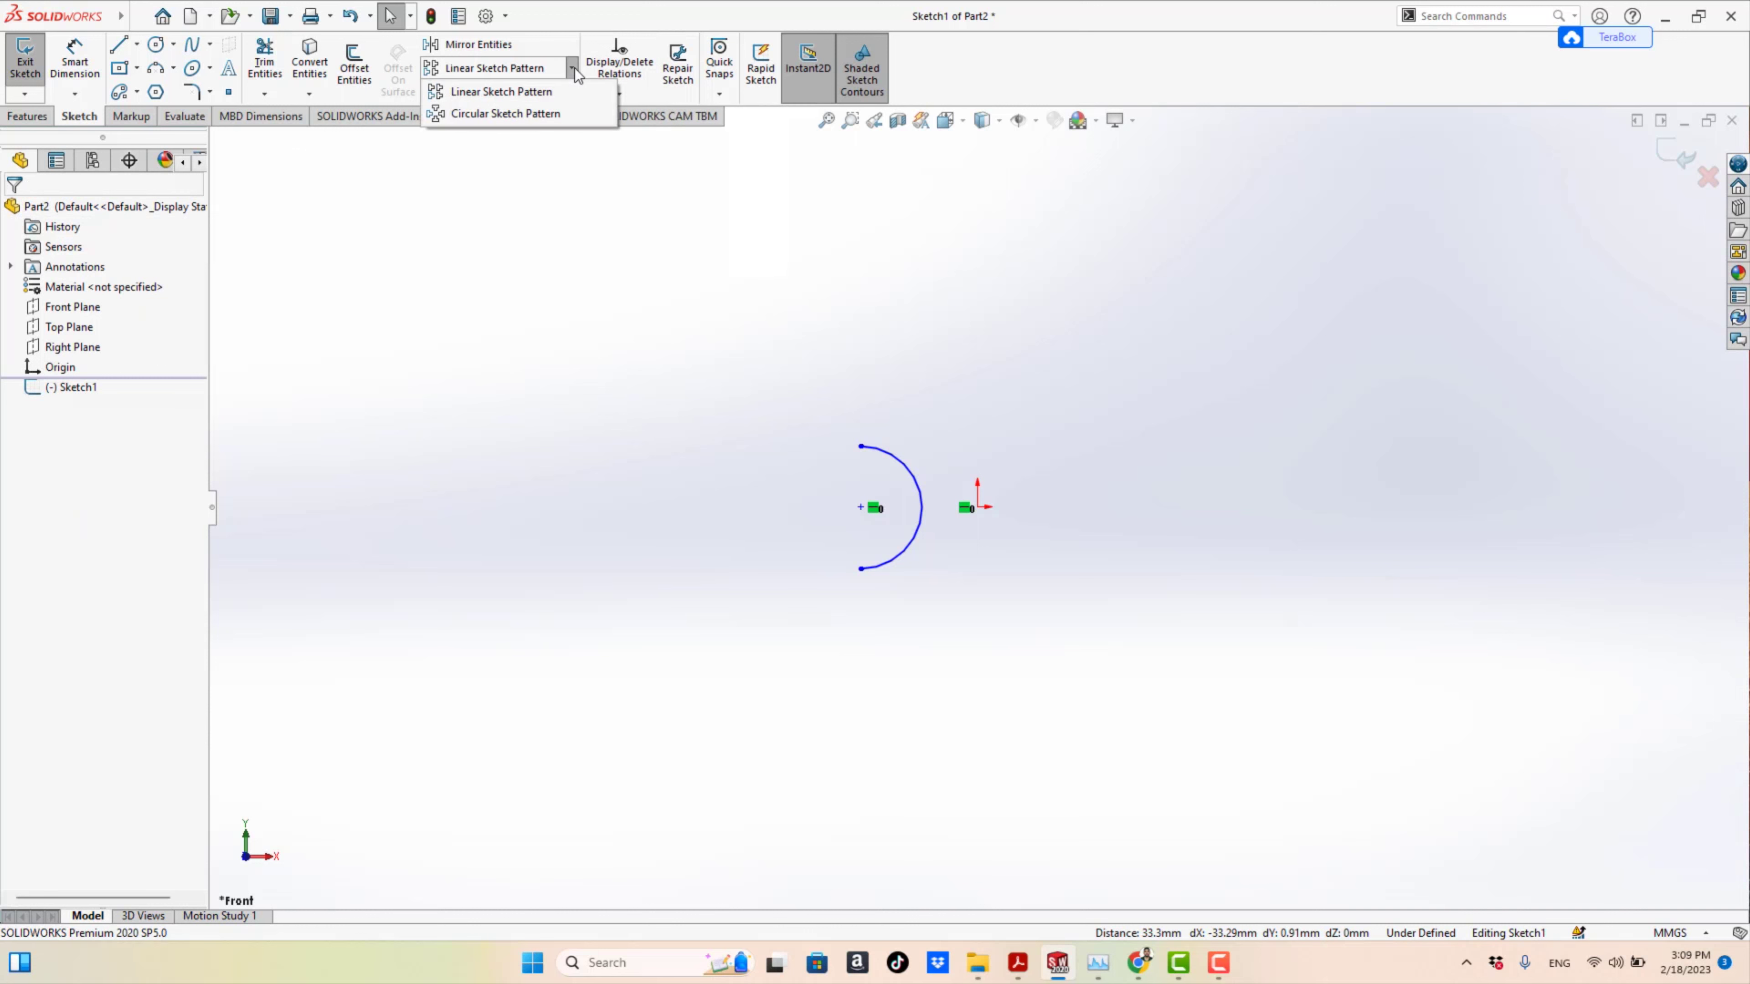
left_click(534, 115)
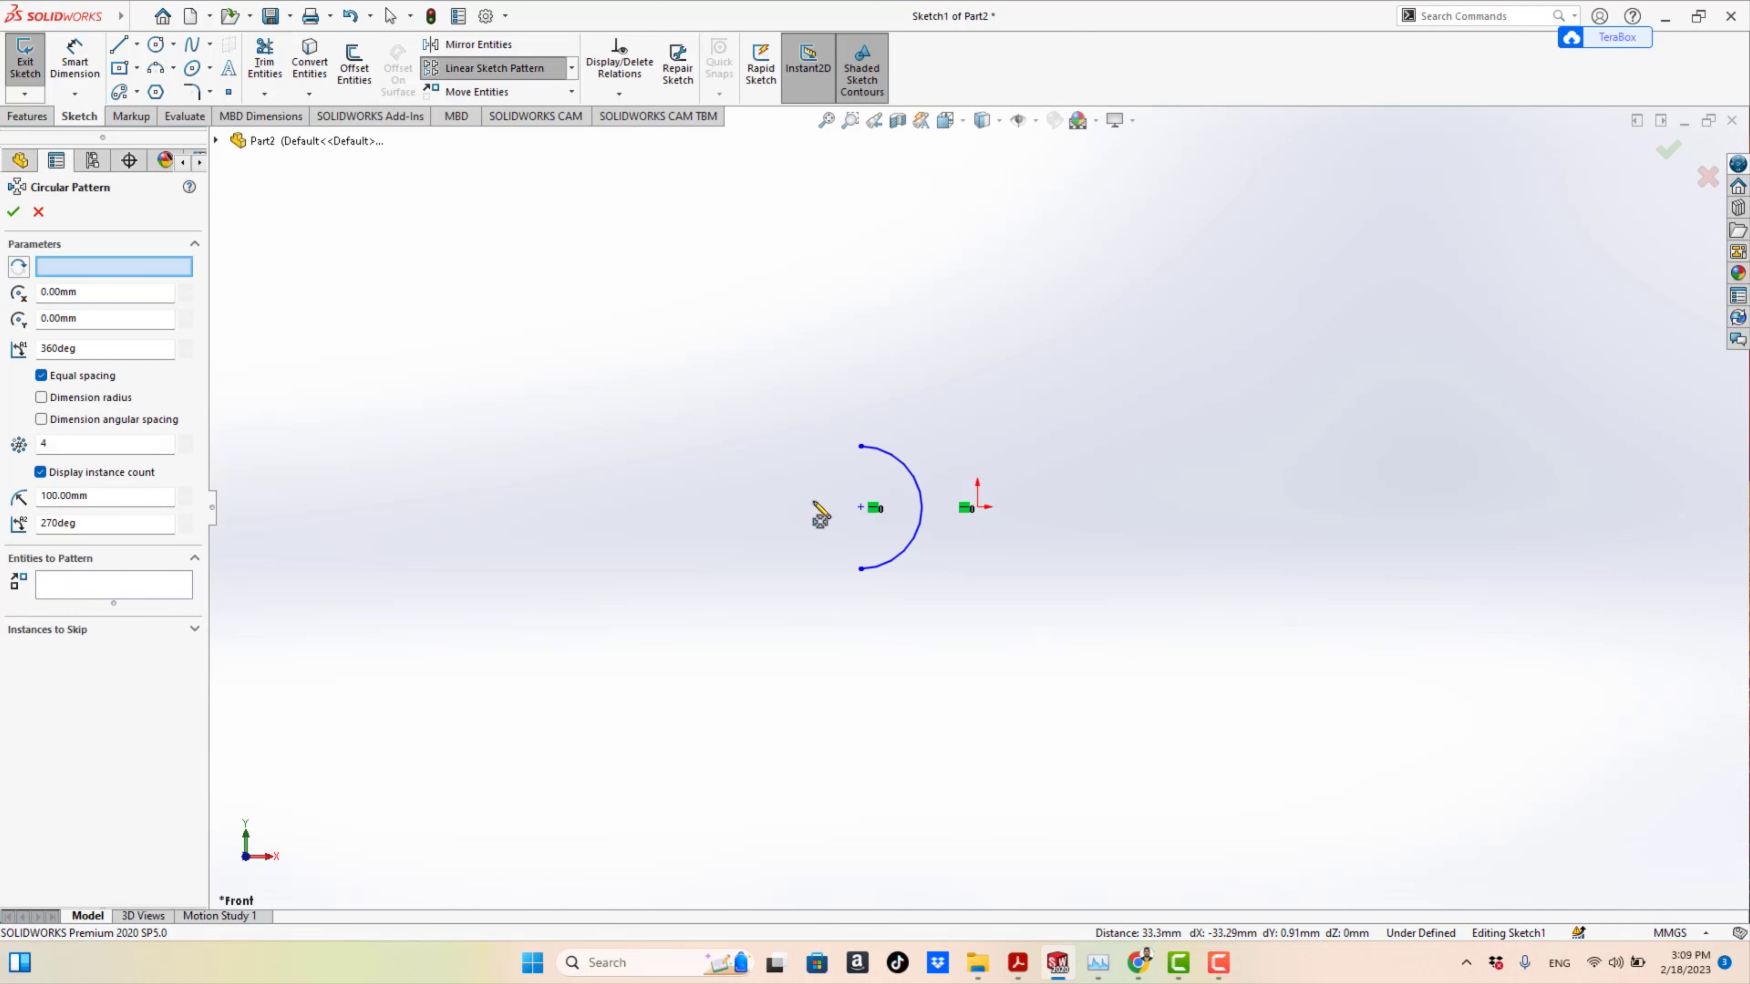
left_click(145, 589)
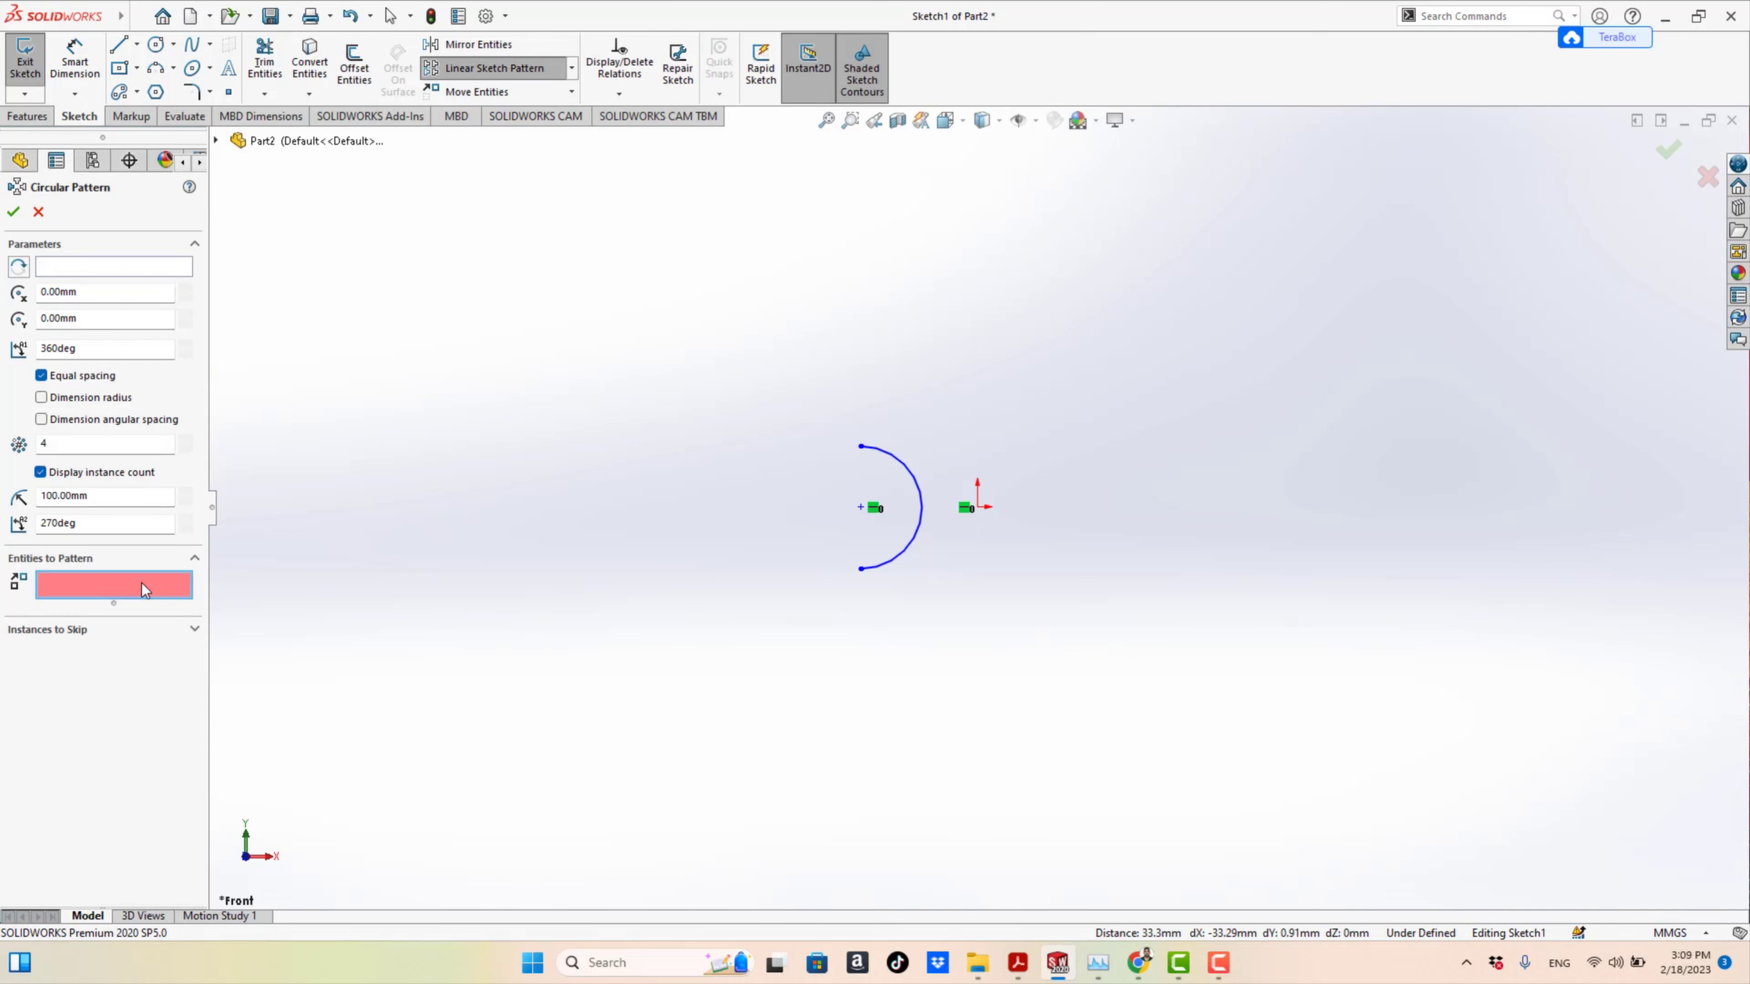
left_click(921, 527)
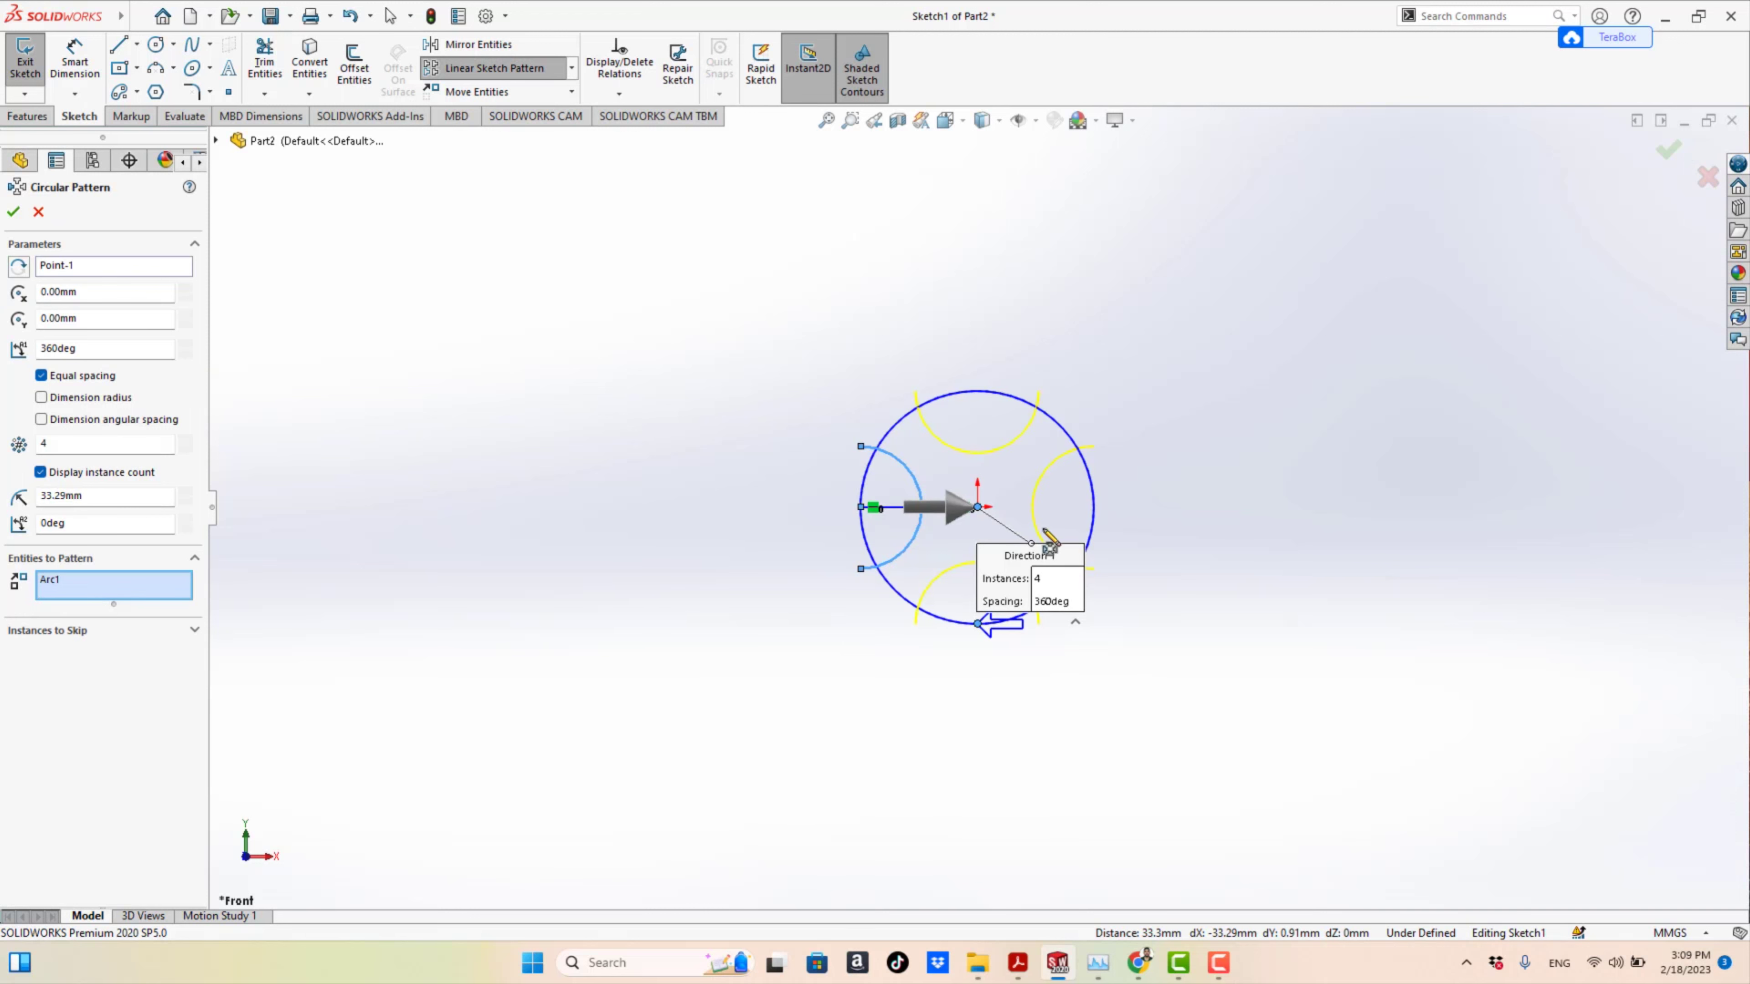
left_click(12, 213)
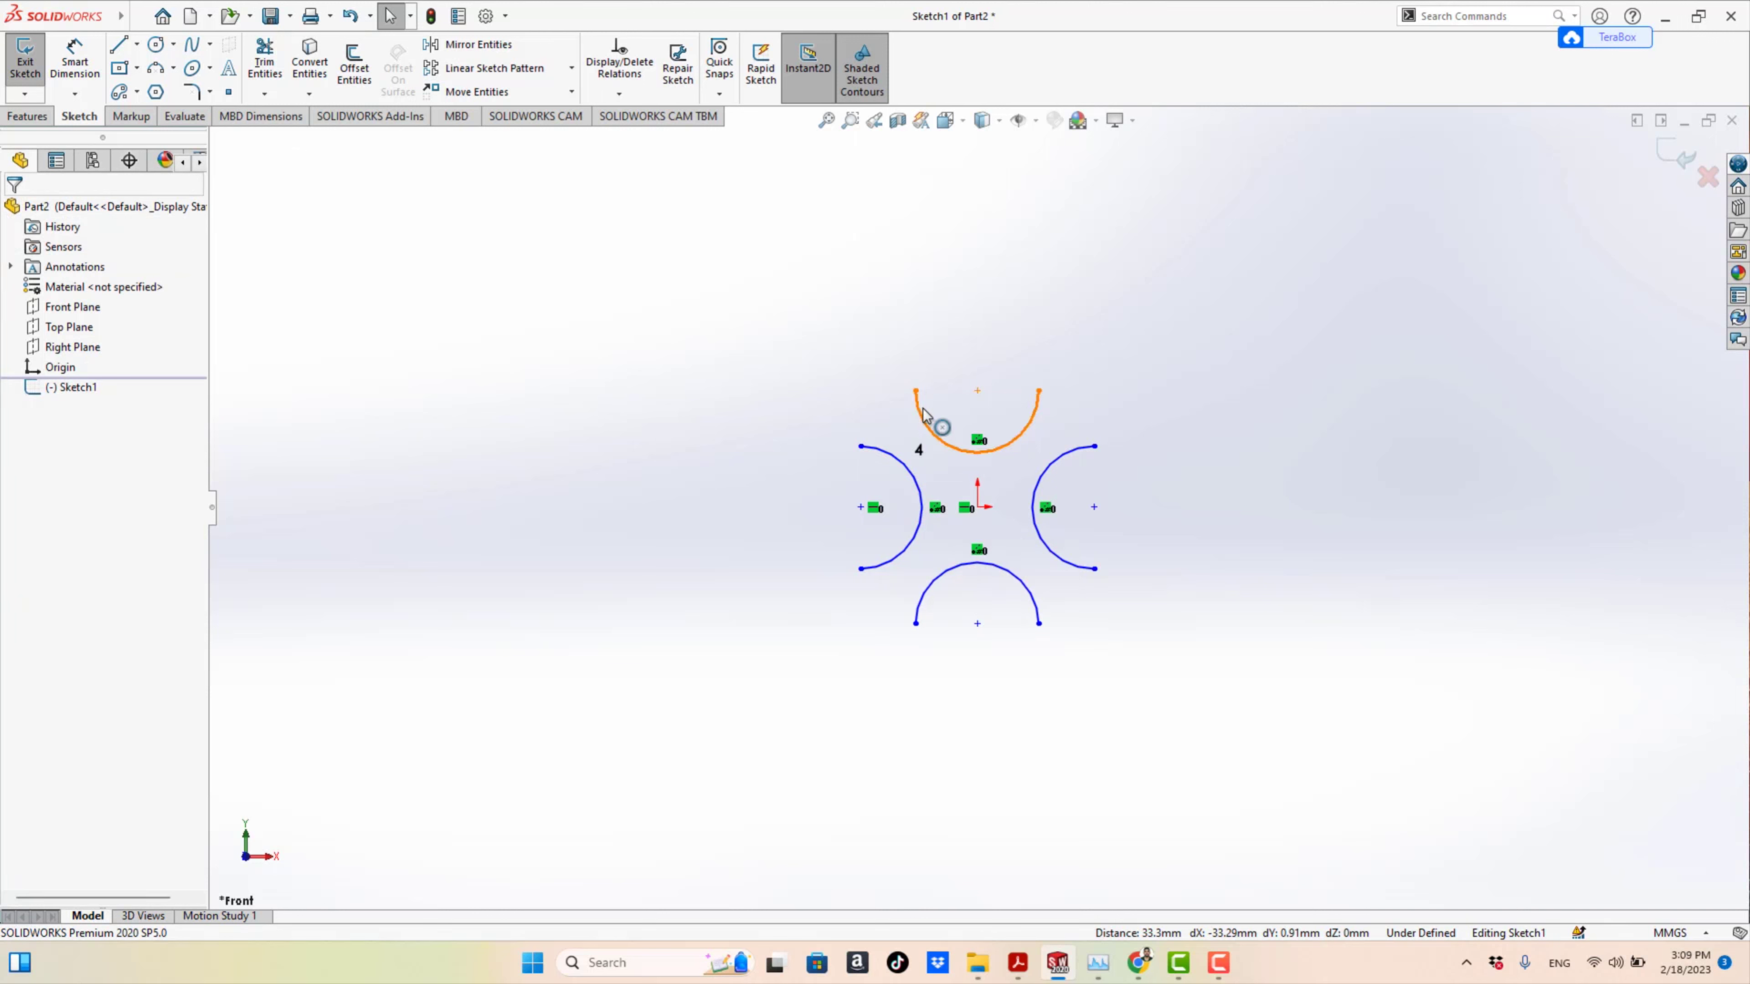
Make the top and left arcs tangent to each other
left_click(926, 422)
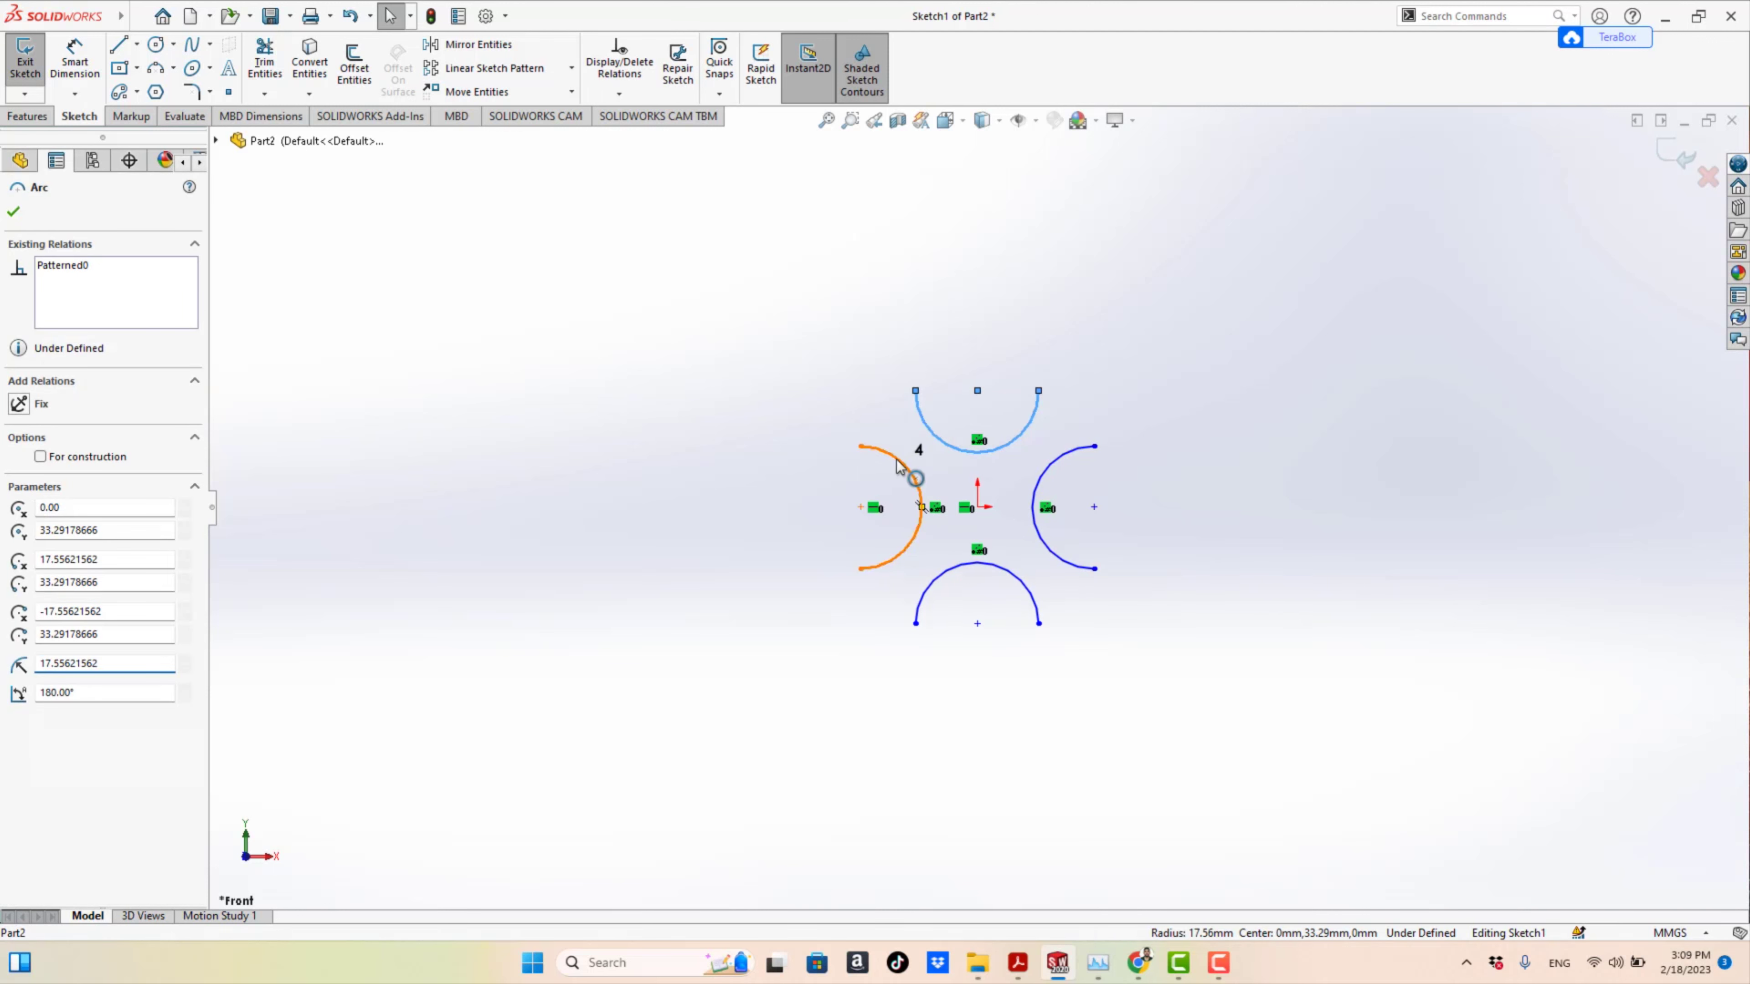
left_click(905, 474, "ctrl")
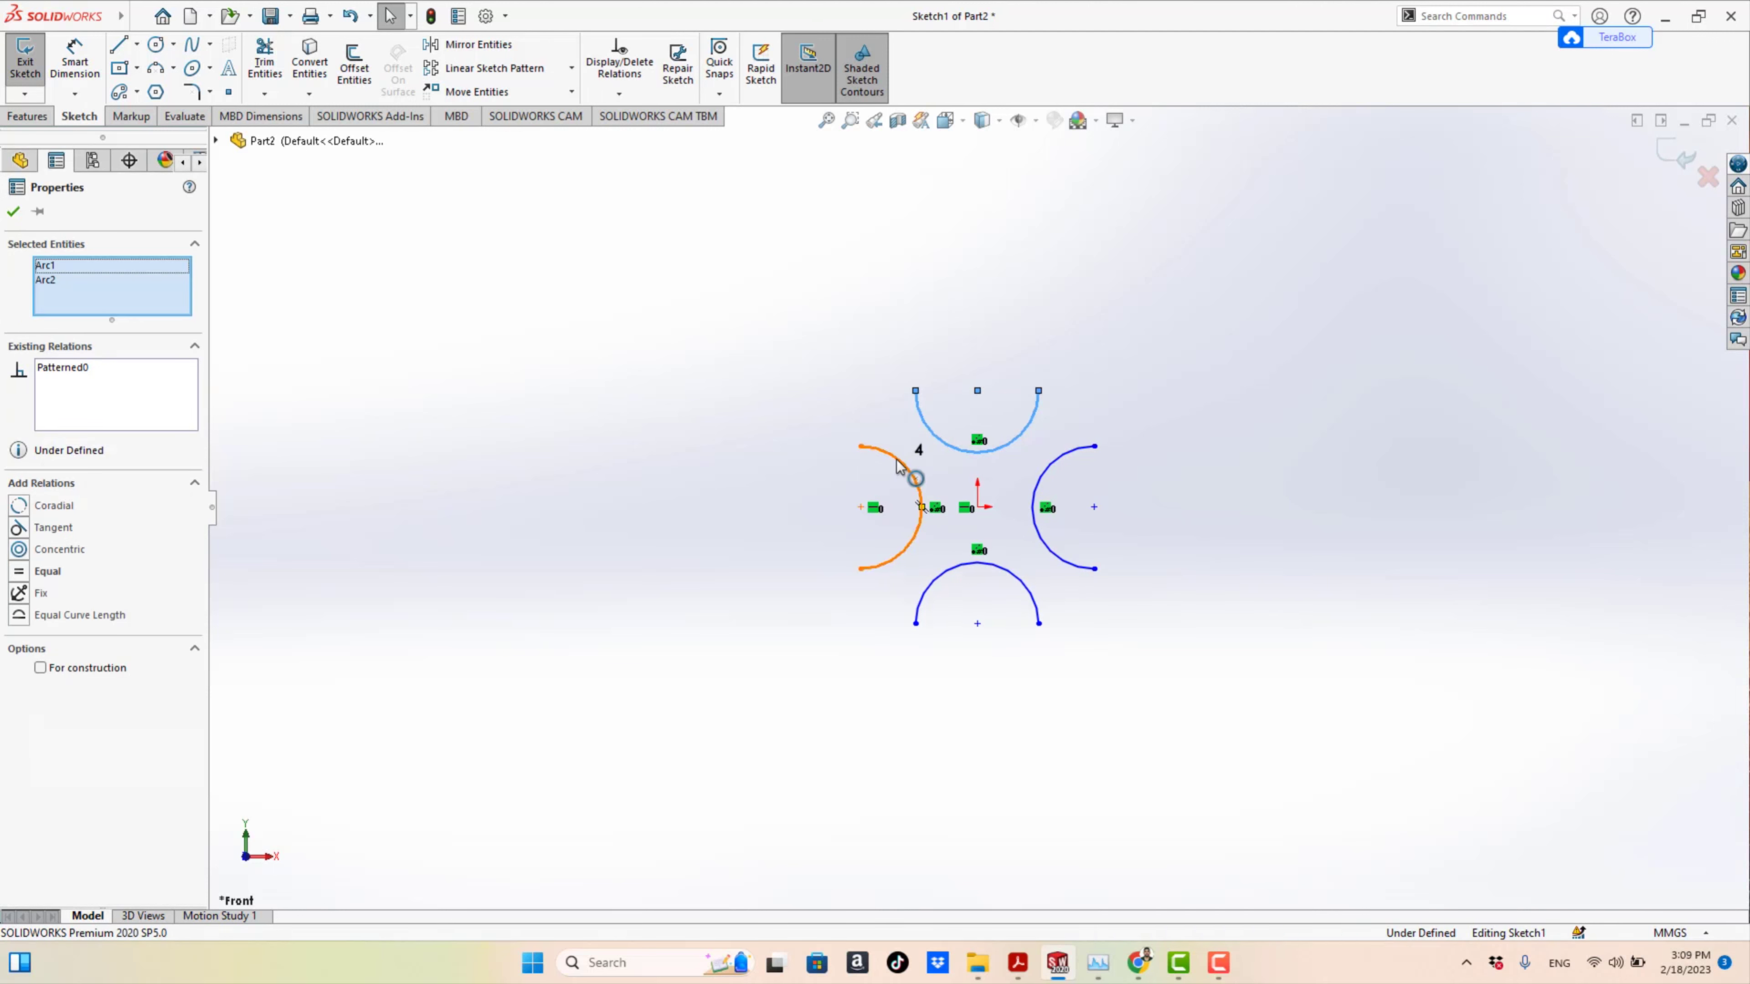
left_click(19, 528)
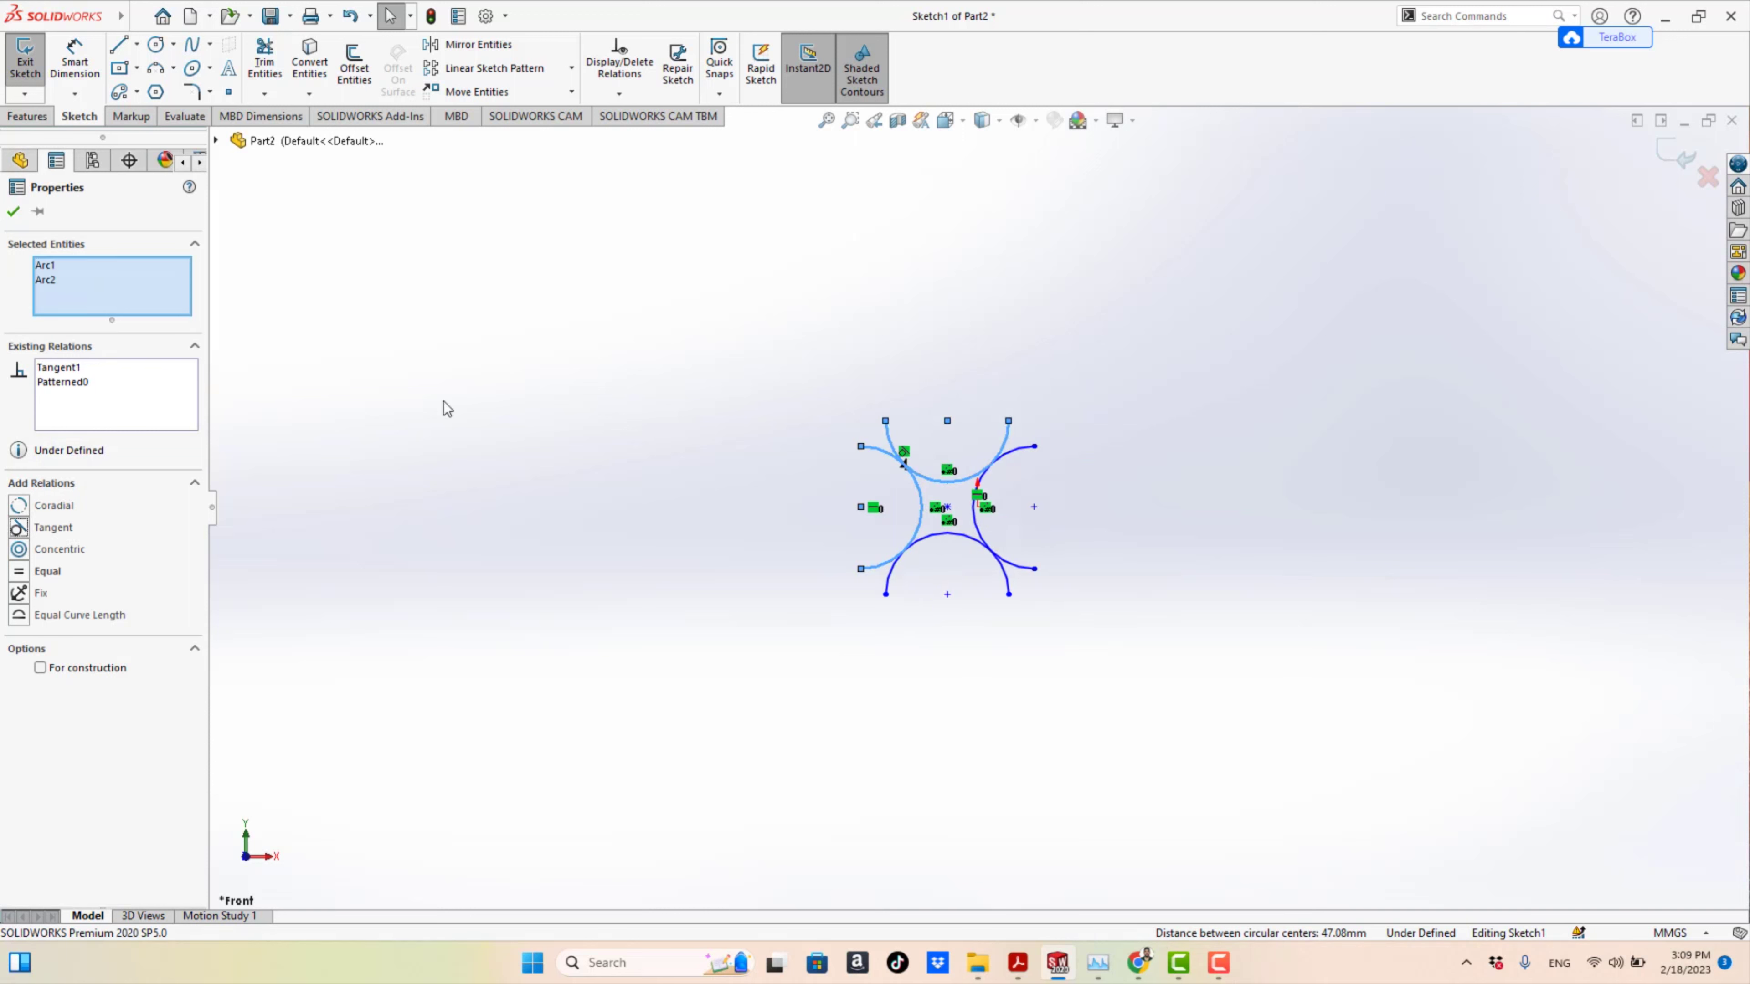
left_click(13, 211)
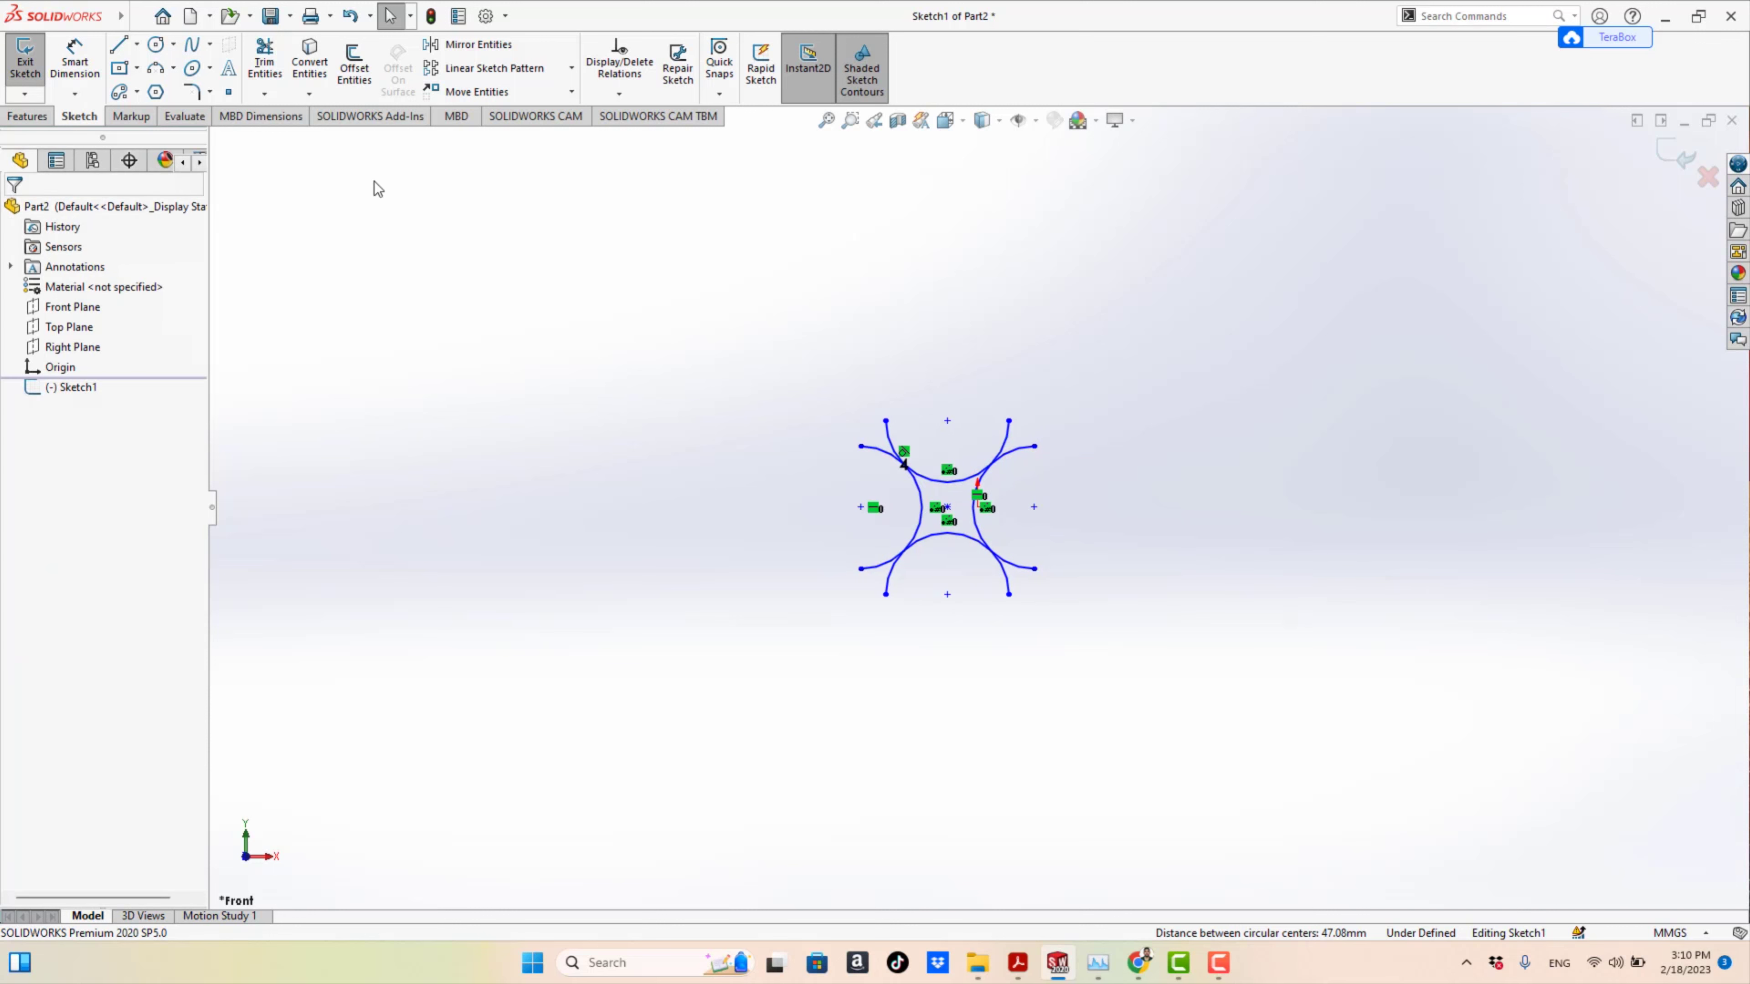
Power-trim the left and right outer arc ends, leaving a closed concave four-pointed star
left_click(266, 64)
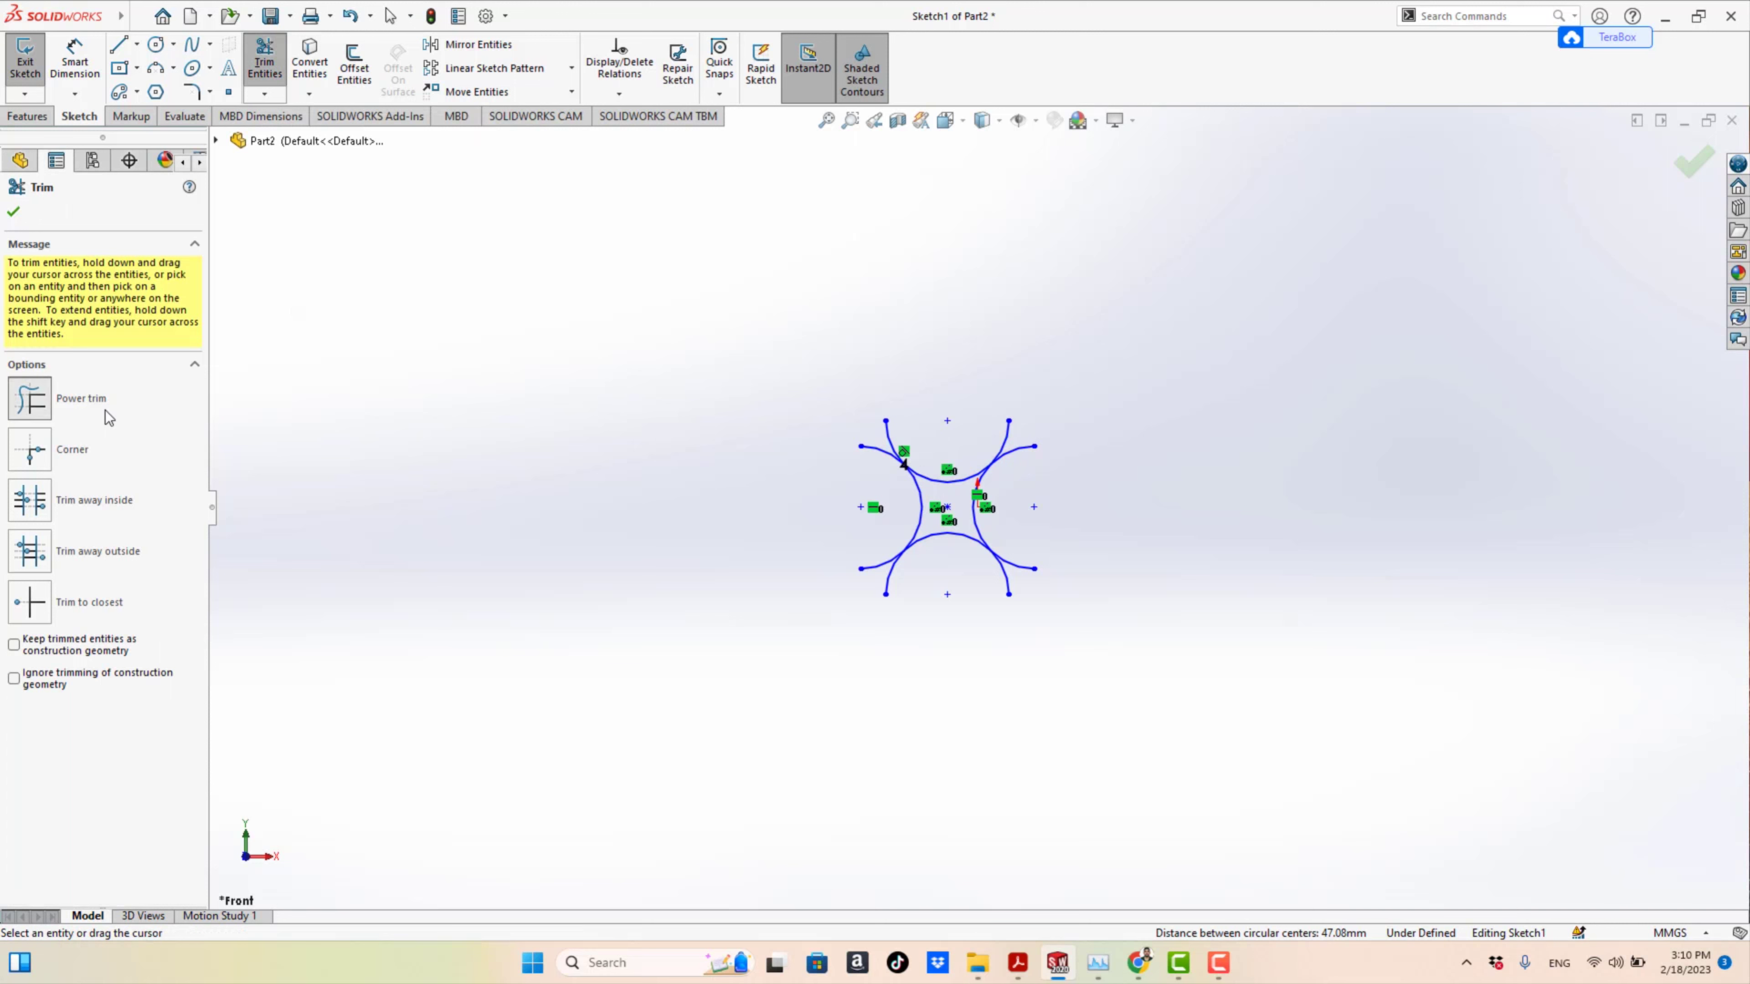
scroll(902, 482, "down", 5)
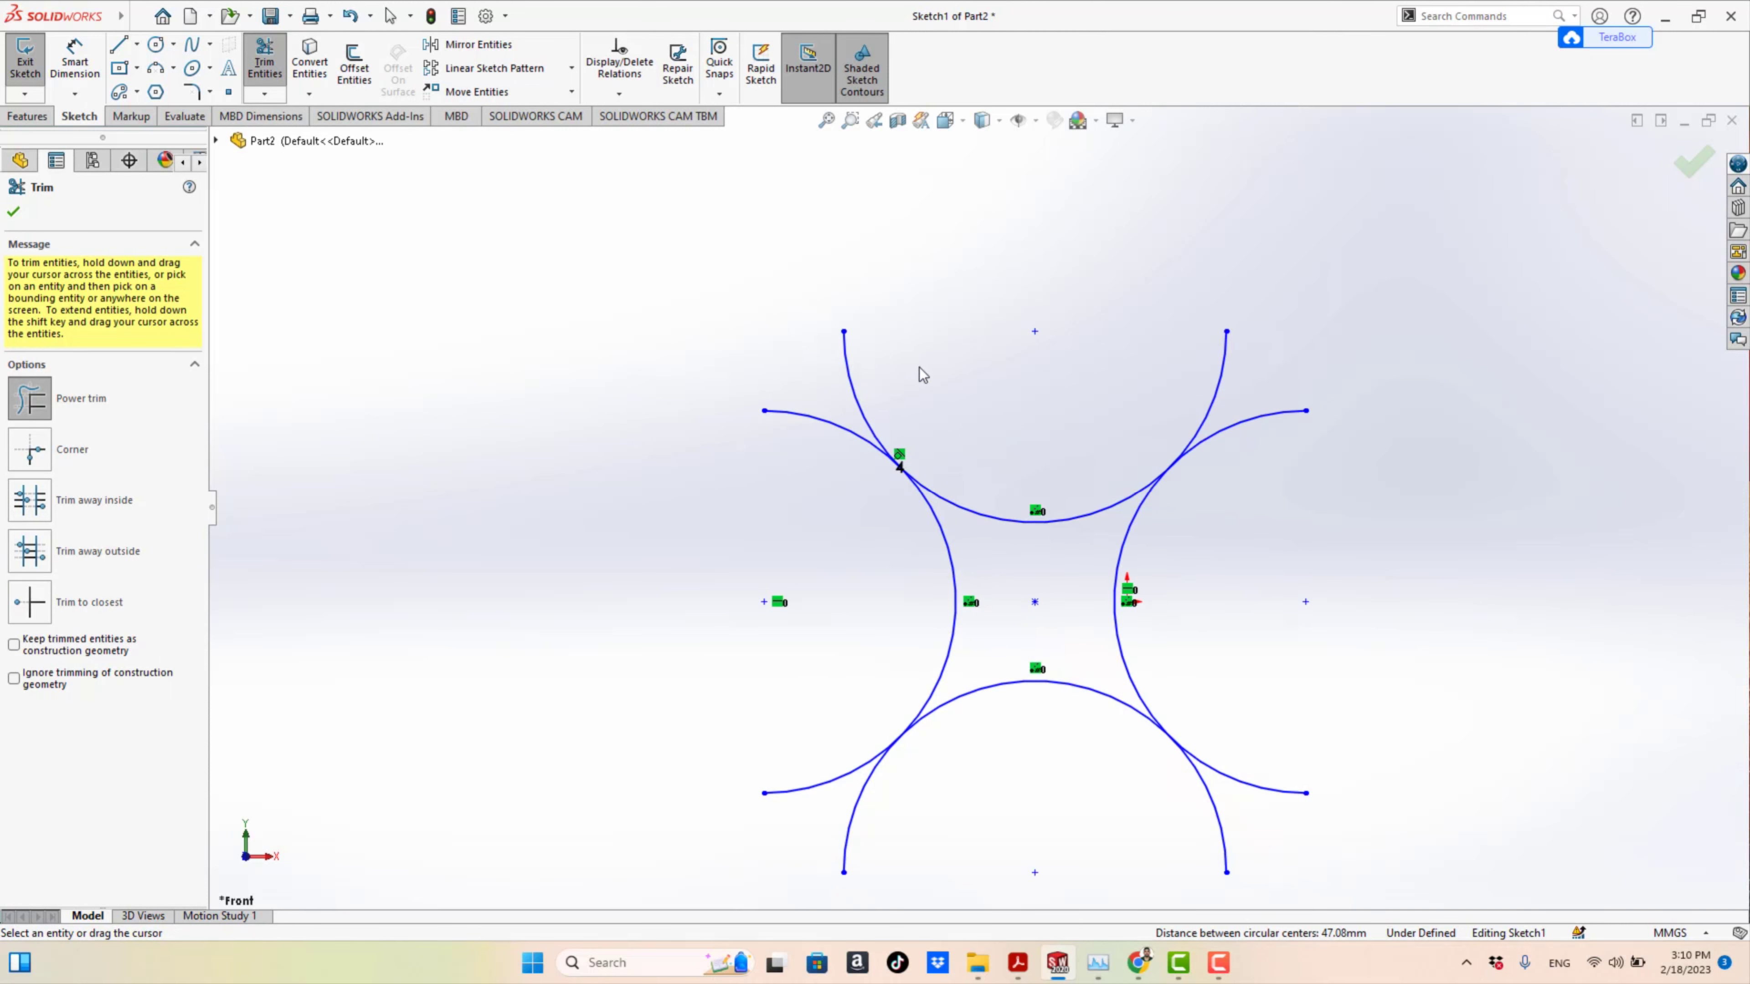
mouse_move(923, 374)
left_mouse_down()
mouse_move(858, 457)
mouse_move(832, 727)
mouse_move(985, 832)
mouse_move(1132, 820)
mouse_move(1281, 613)
left_mouse_up()
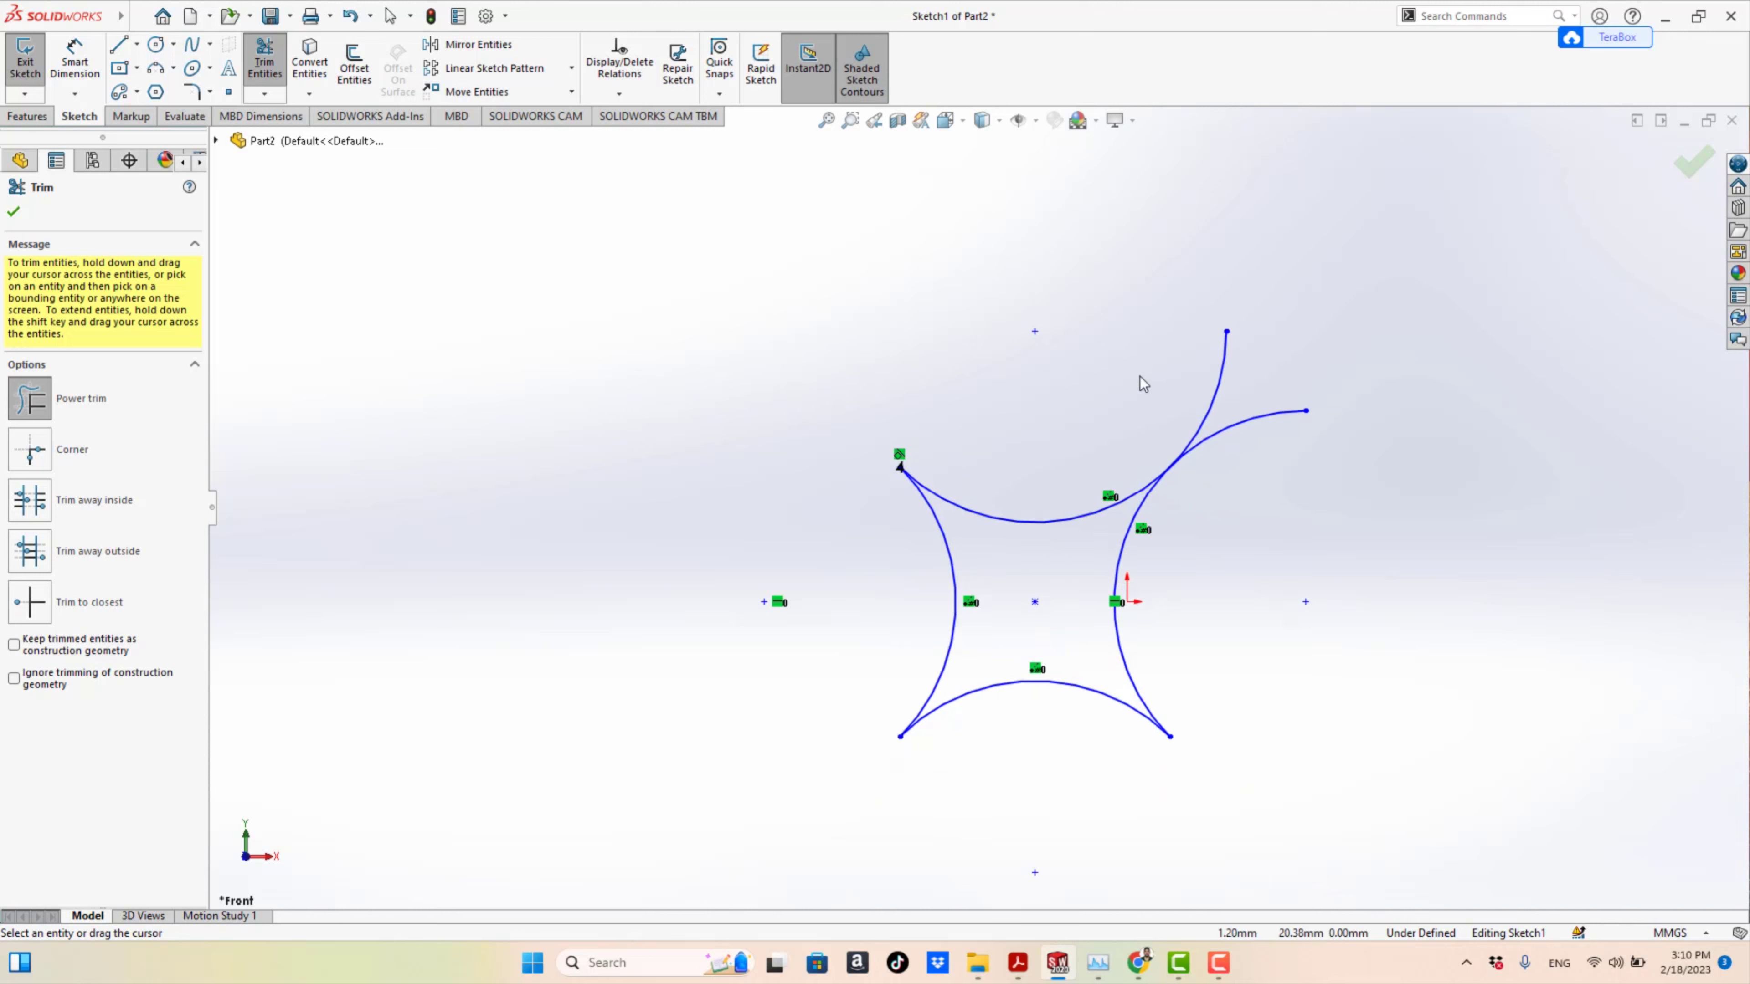
left_click_drag(1141, 379, 1347, 592)
Draw a center rectangle around the star, centred on the star's centre
key("Escape")
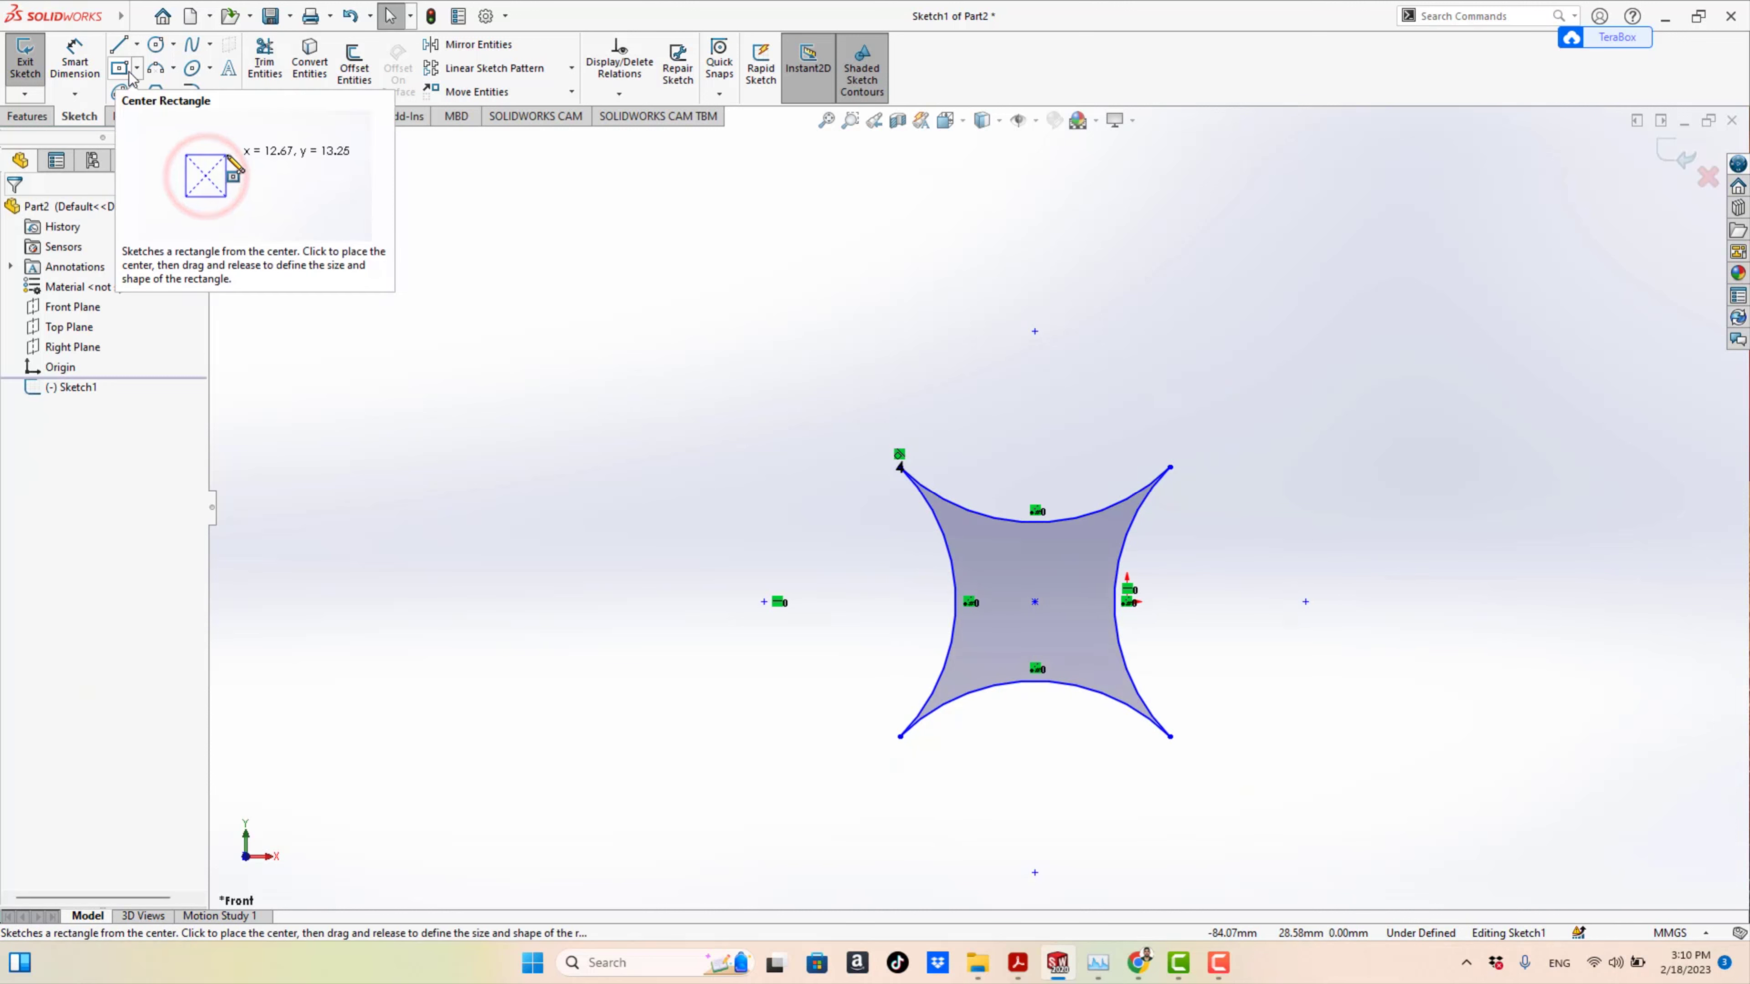
left_click(136, 67)
left_click(172, 113)
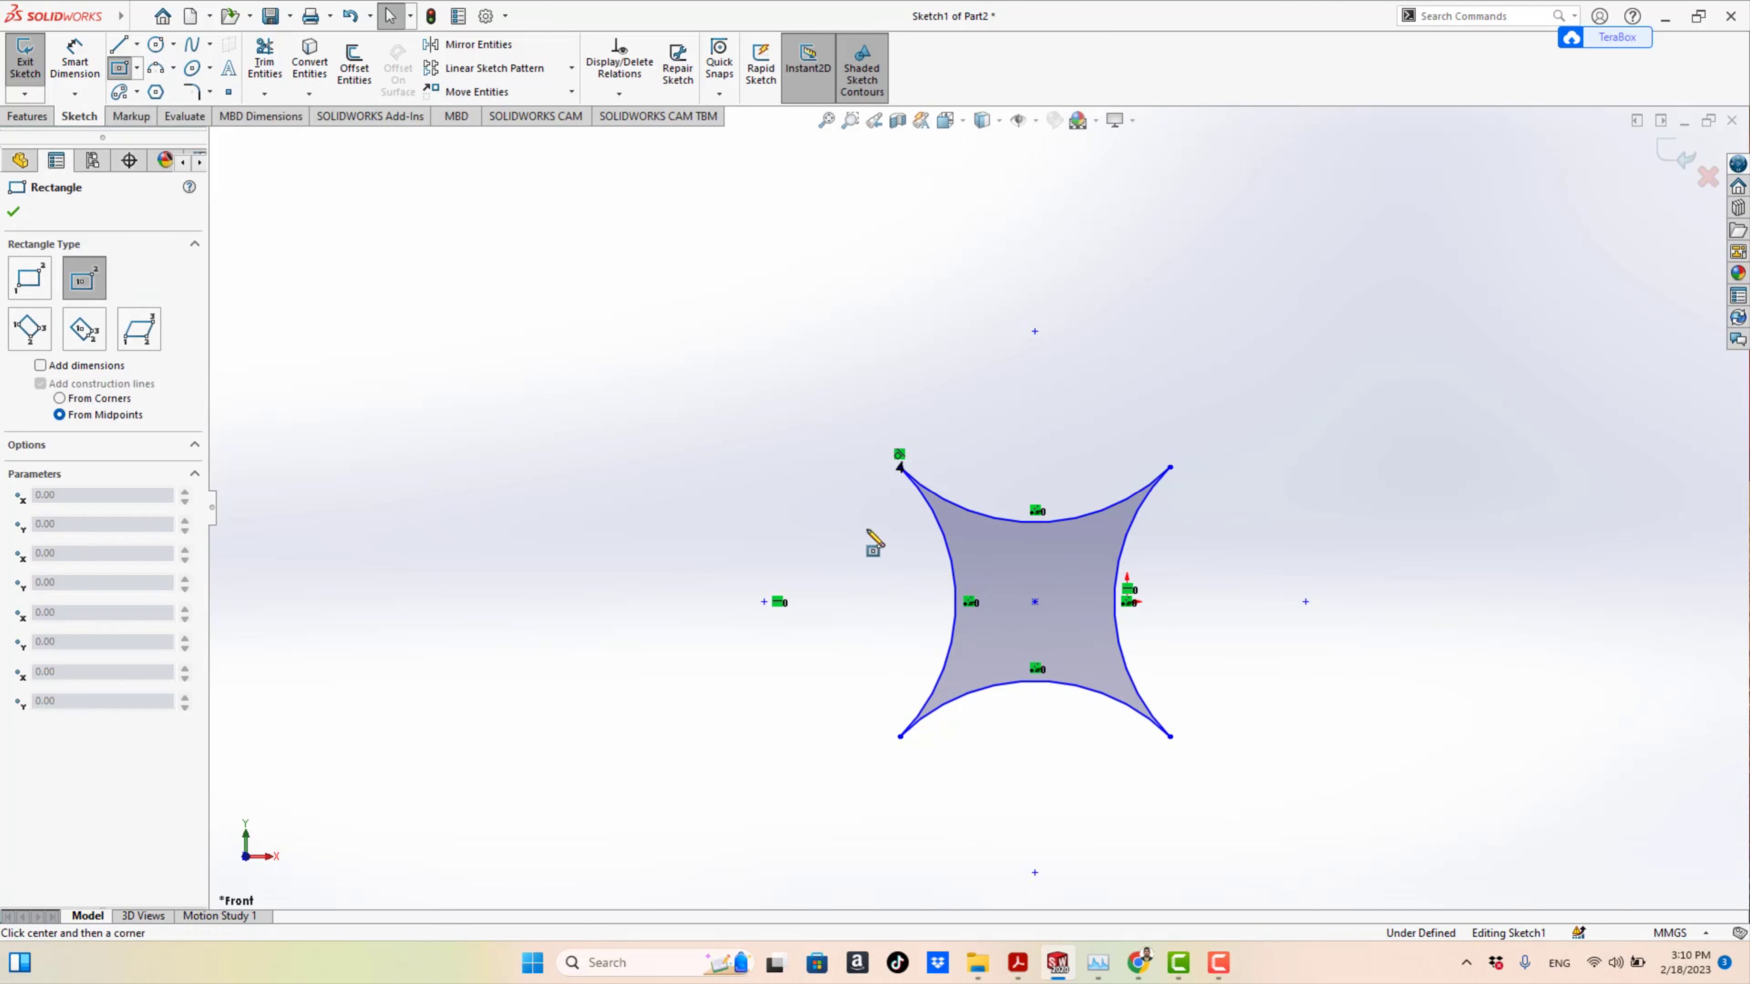
left_click(1035, 603)
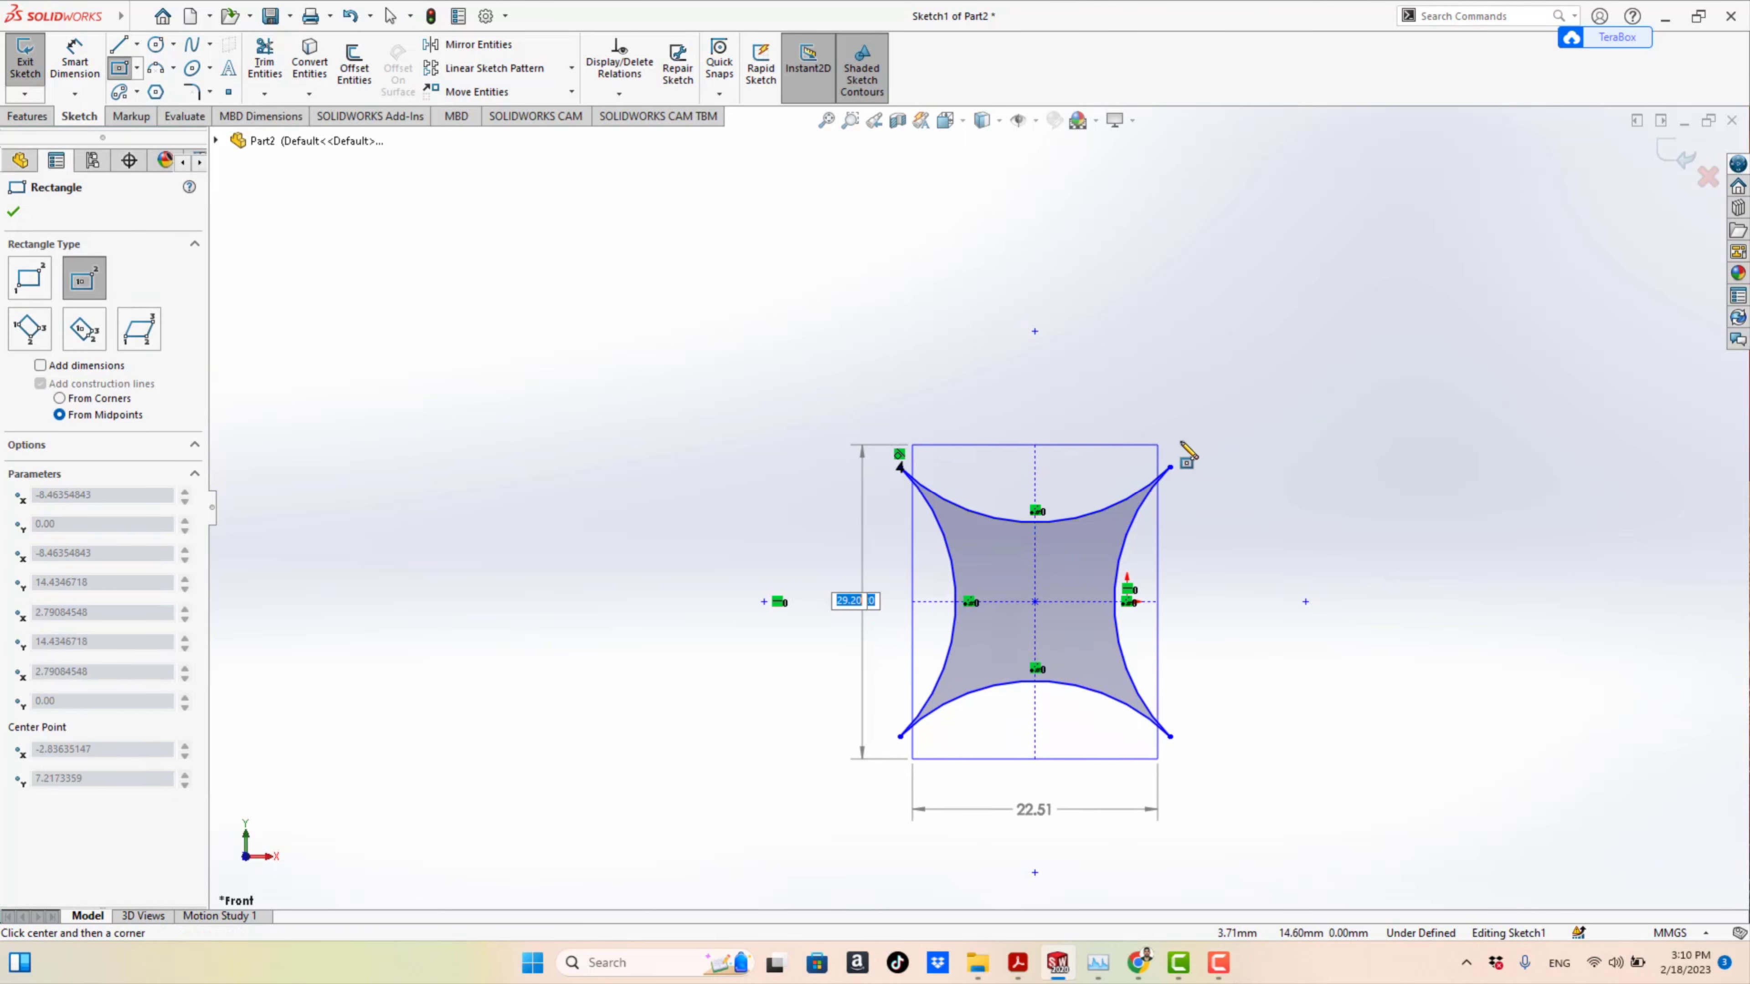
left_click(1207, 424)
key("Escape")
Make the rectangle's top and left sides equal to form a square
left_click(973, 425)
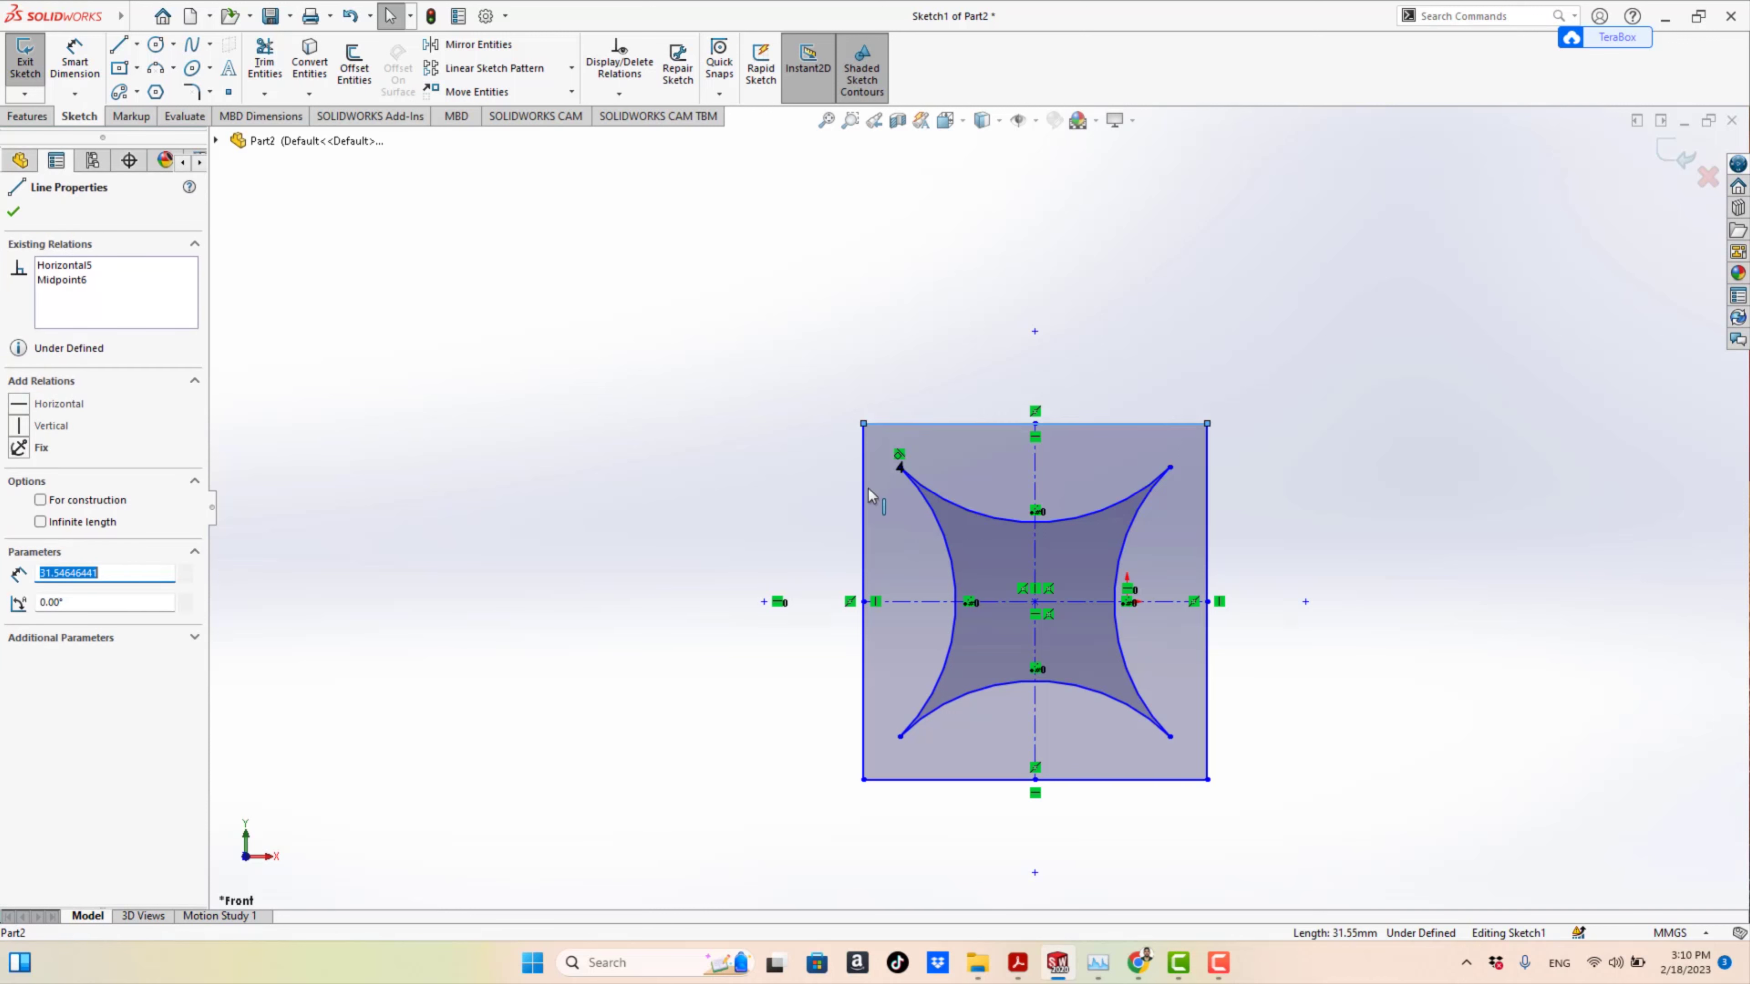
left_click(865, 496, "ctrl")
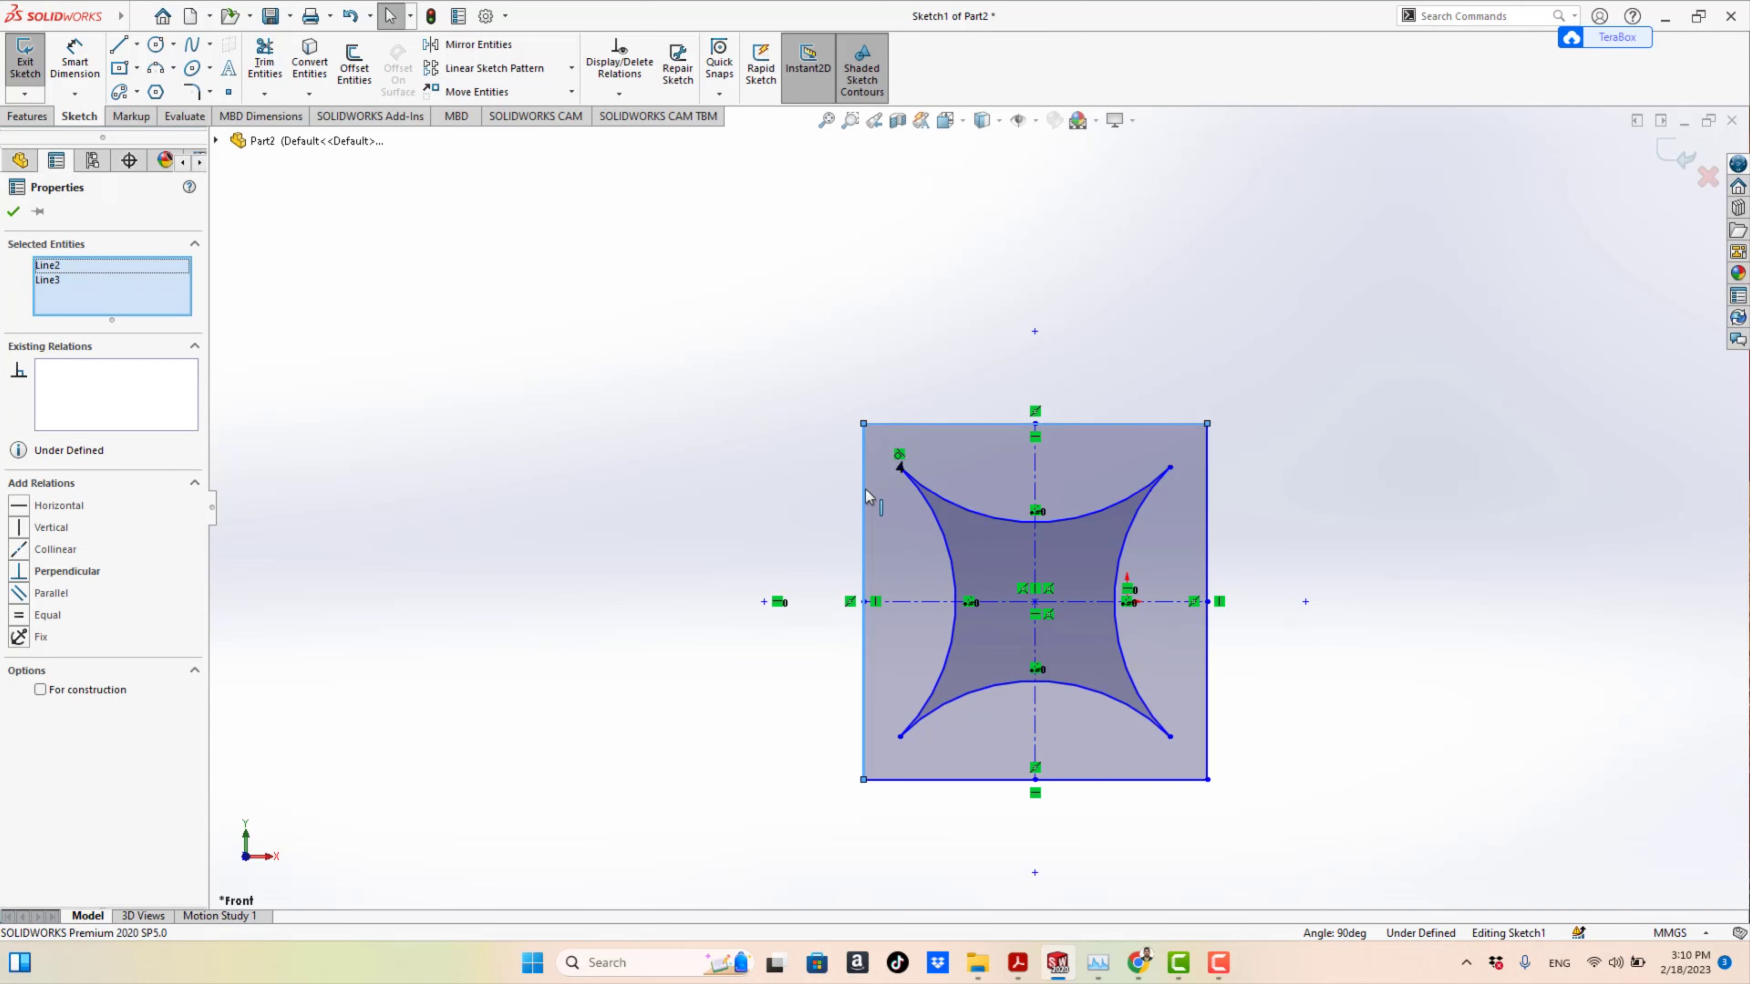
left_click(20, 615)
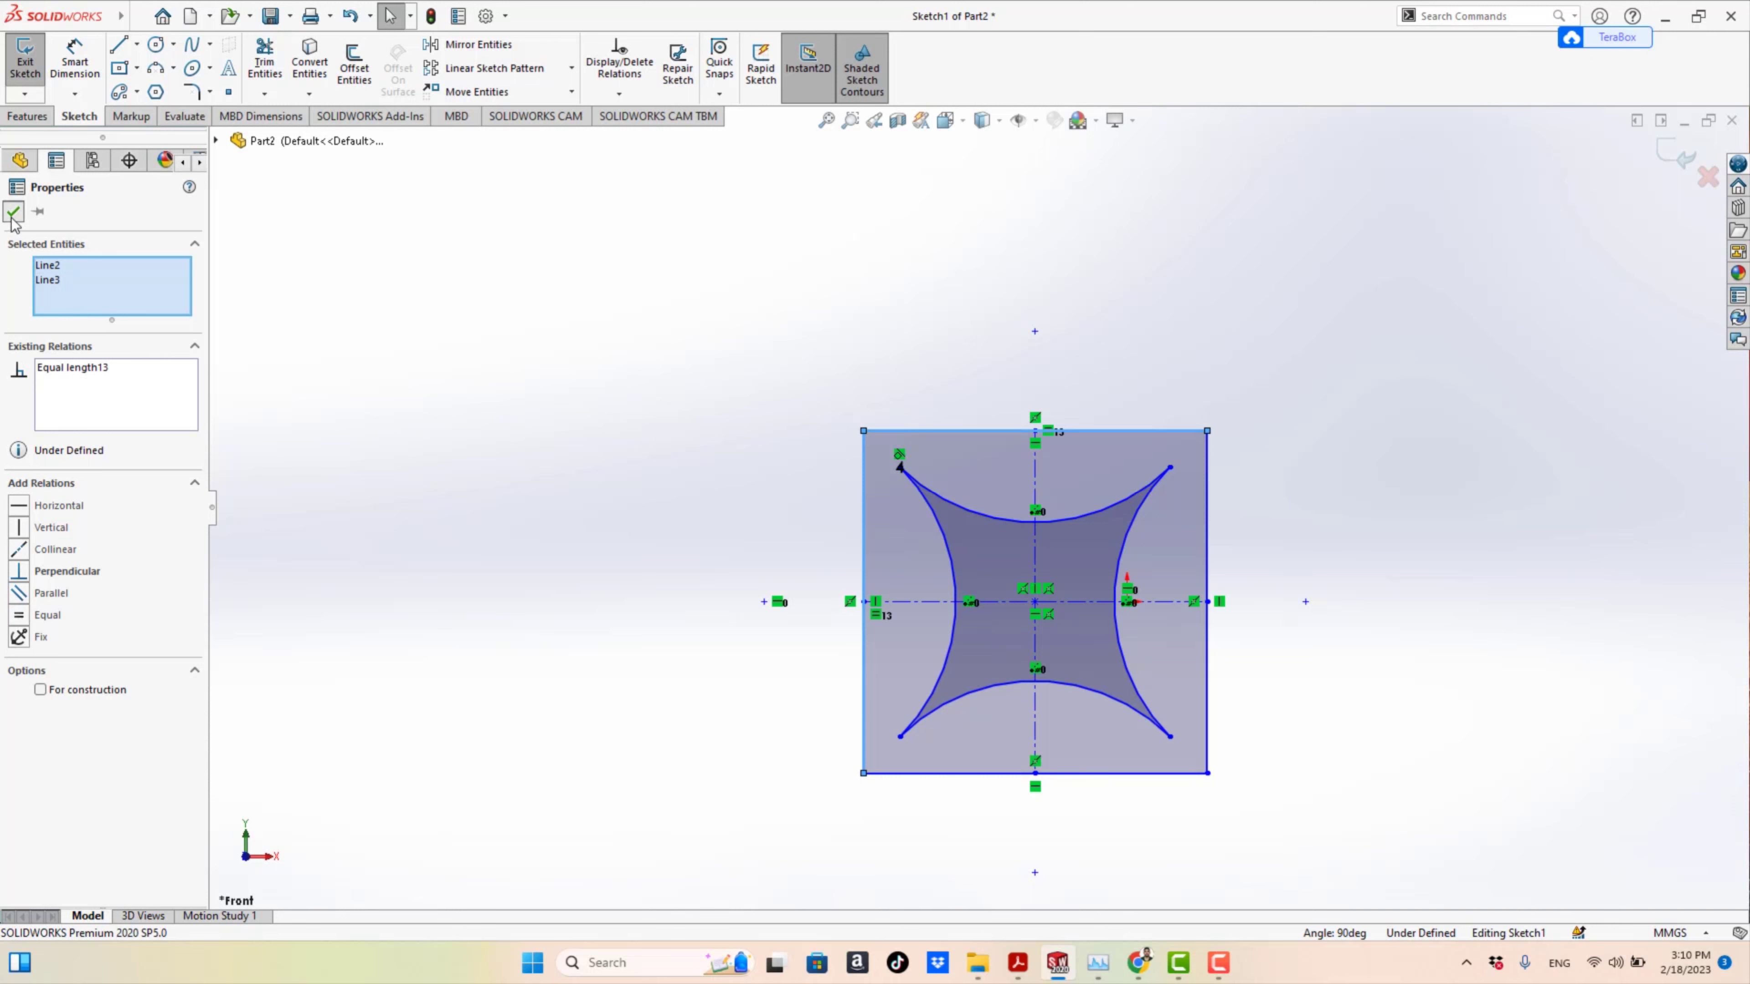
key("Escape")
Delete the leftover horizontal construction centreline
left_click(1149, 602)
key("Escape")
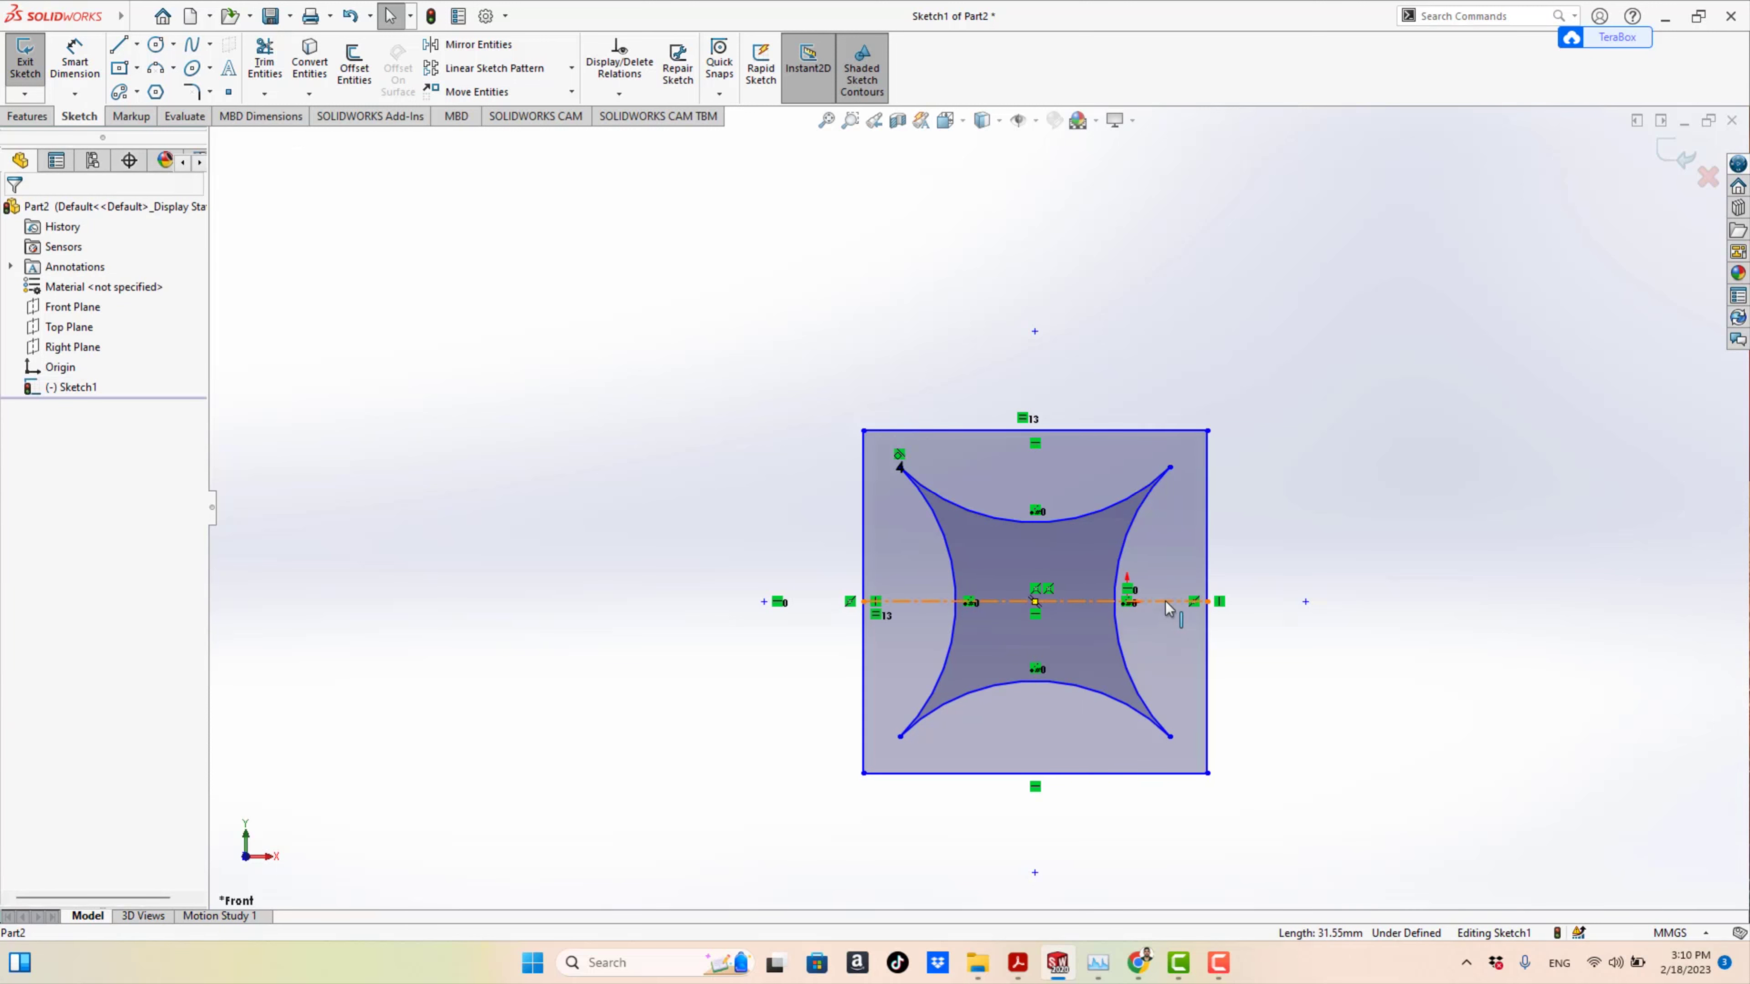
left_click(1133, 601)
key("Delete")
Extrude the sketch 10 mm Blind into a square block with a star-shaped hole
left_click(26, 120)
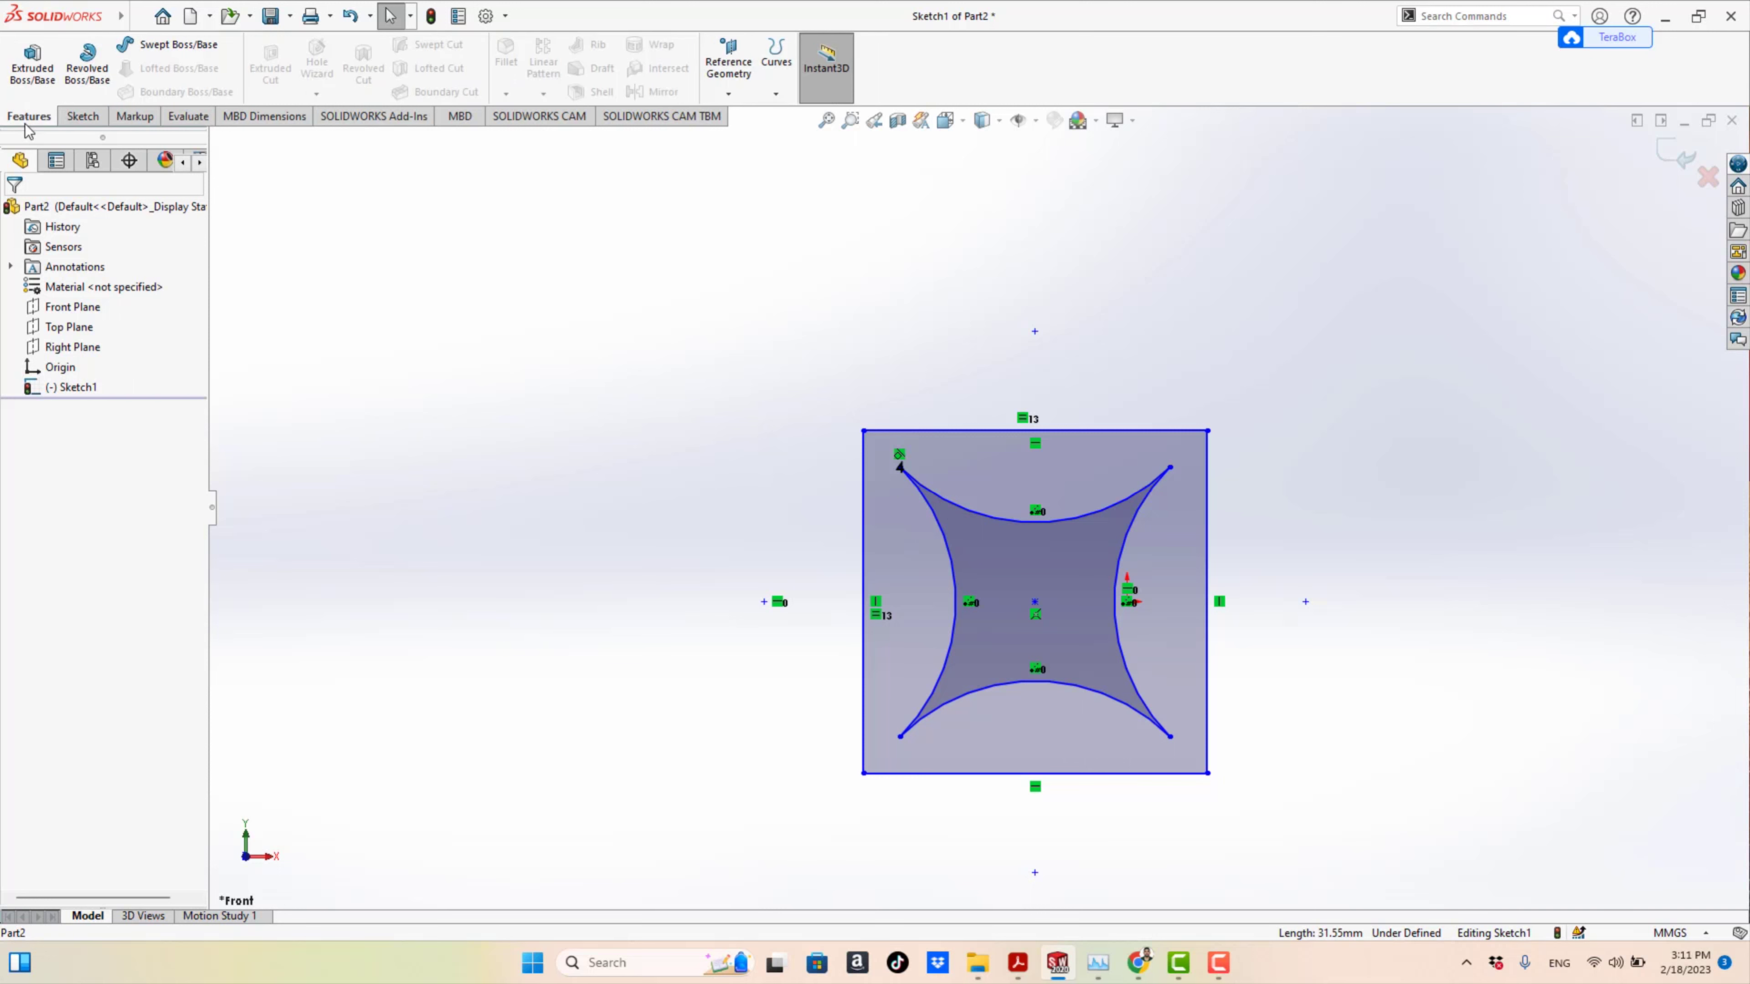
left_click(35, 74)
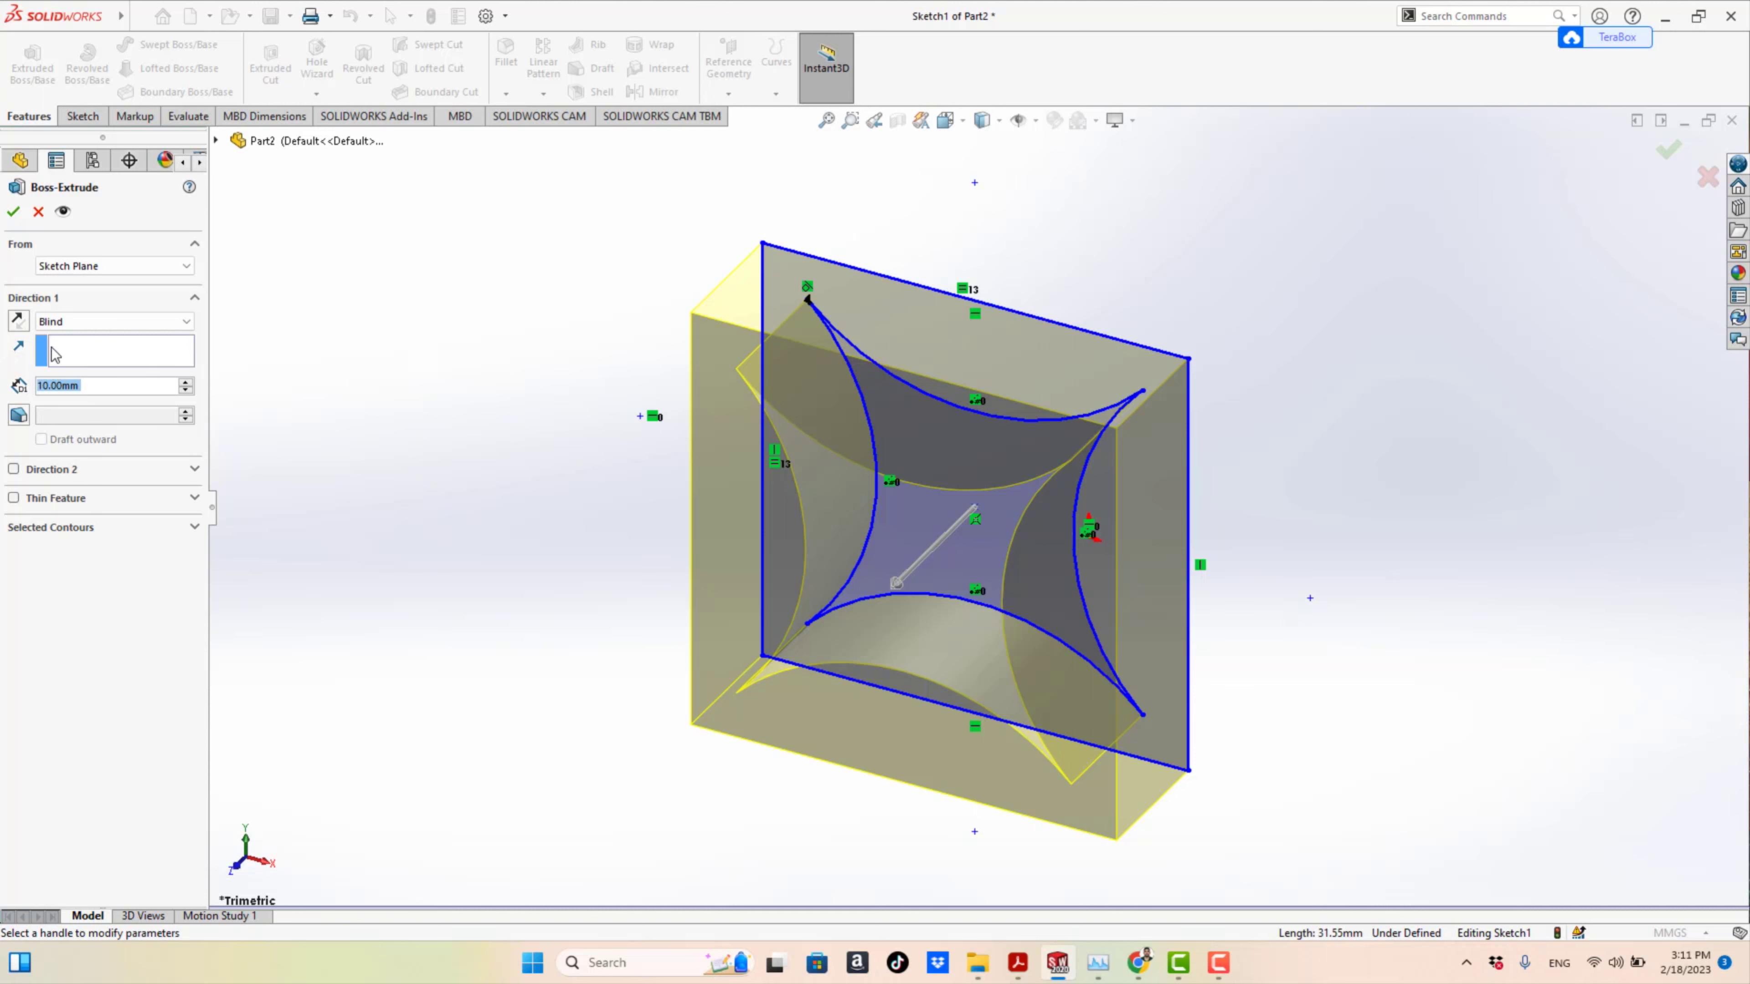
left_click(11, 222)
mouse_move(645, 553)
middle_mouse_down()
mouse_move(715, 484)
mouse_move(579, 391)
mouse_move(899, 487)
middle_mouse_up()
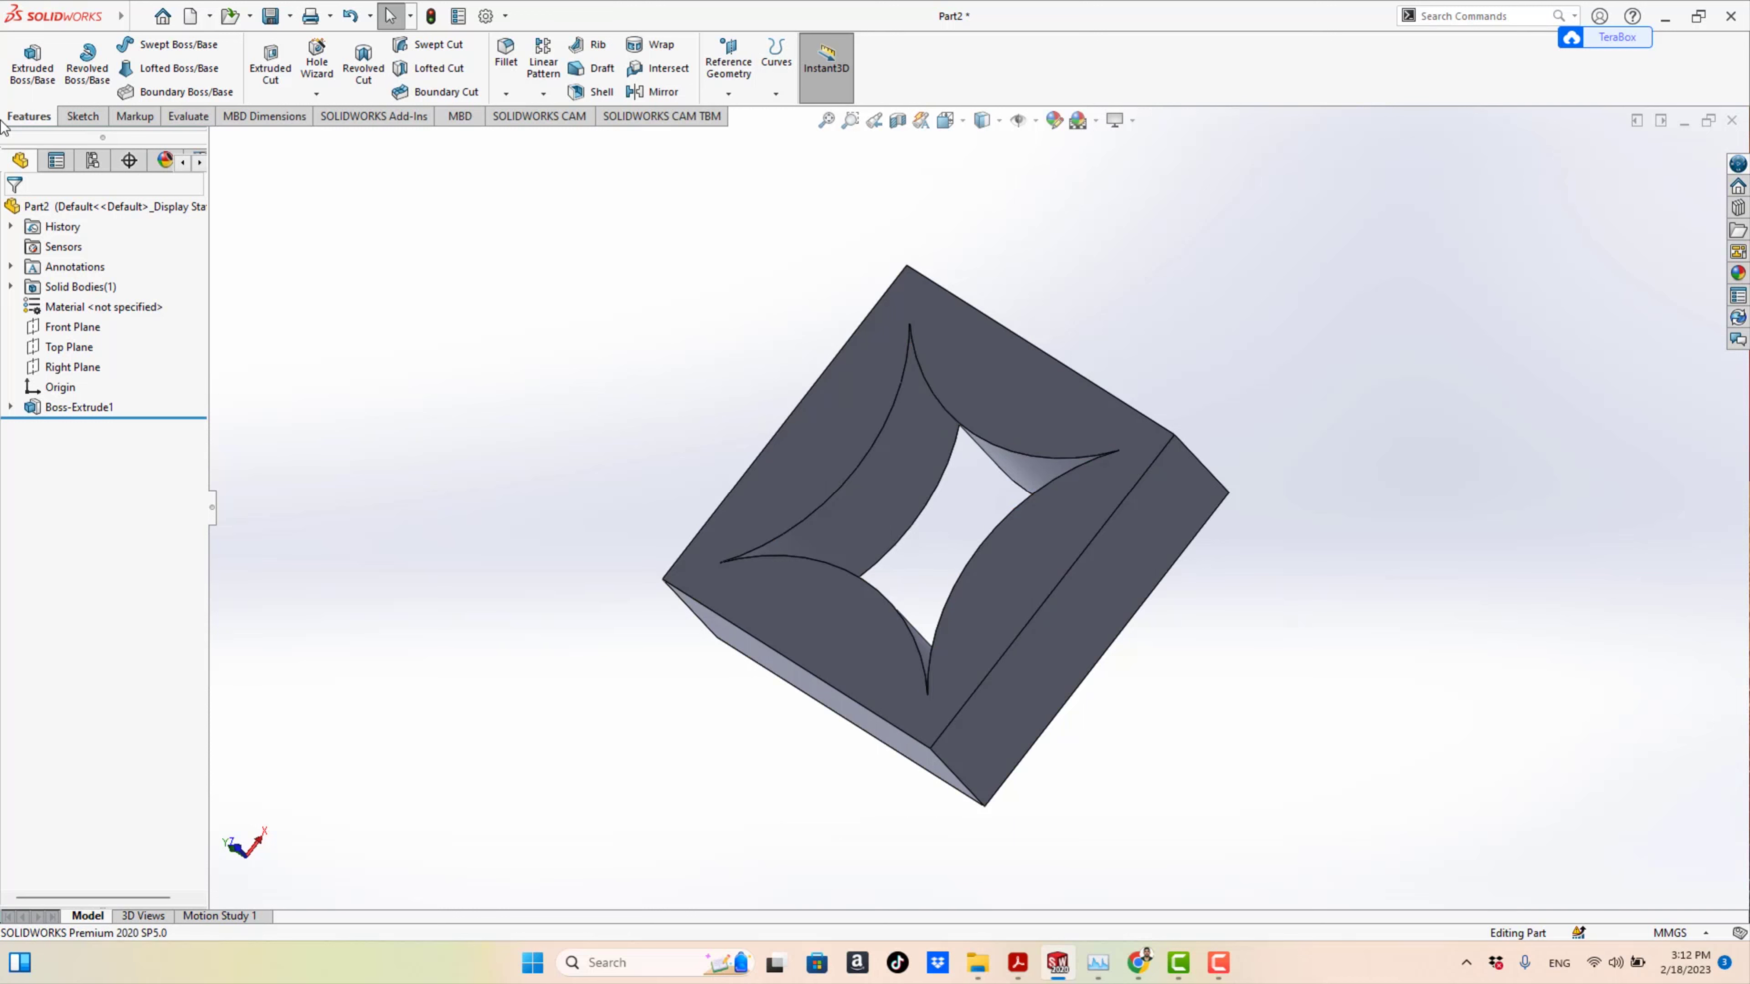
Create reference plane Plane1 offset 15 mm from the block's star-cut front face
left_click(739, 104)
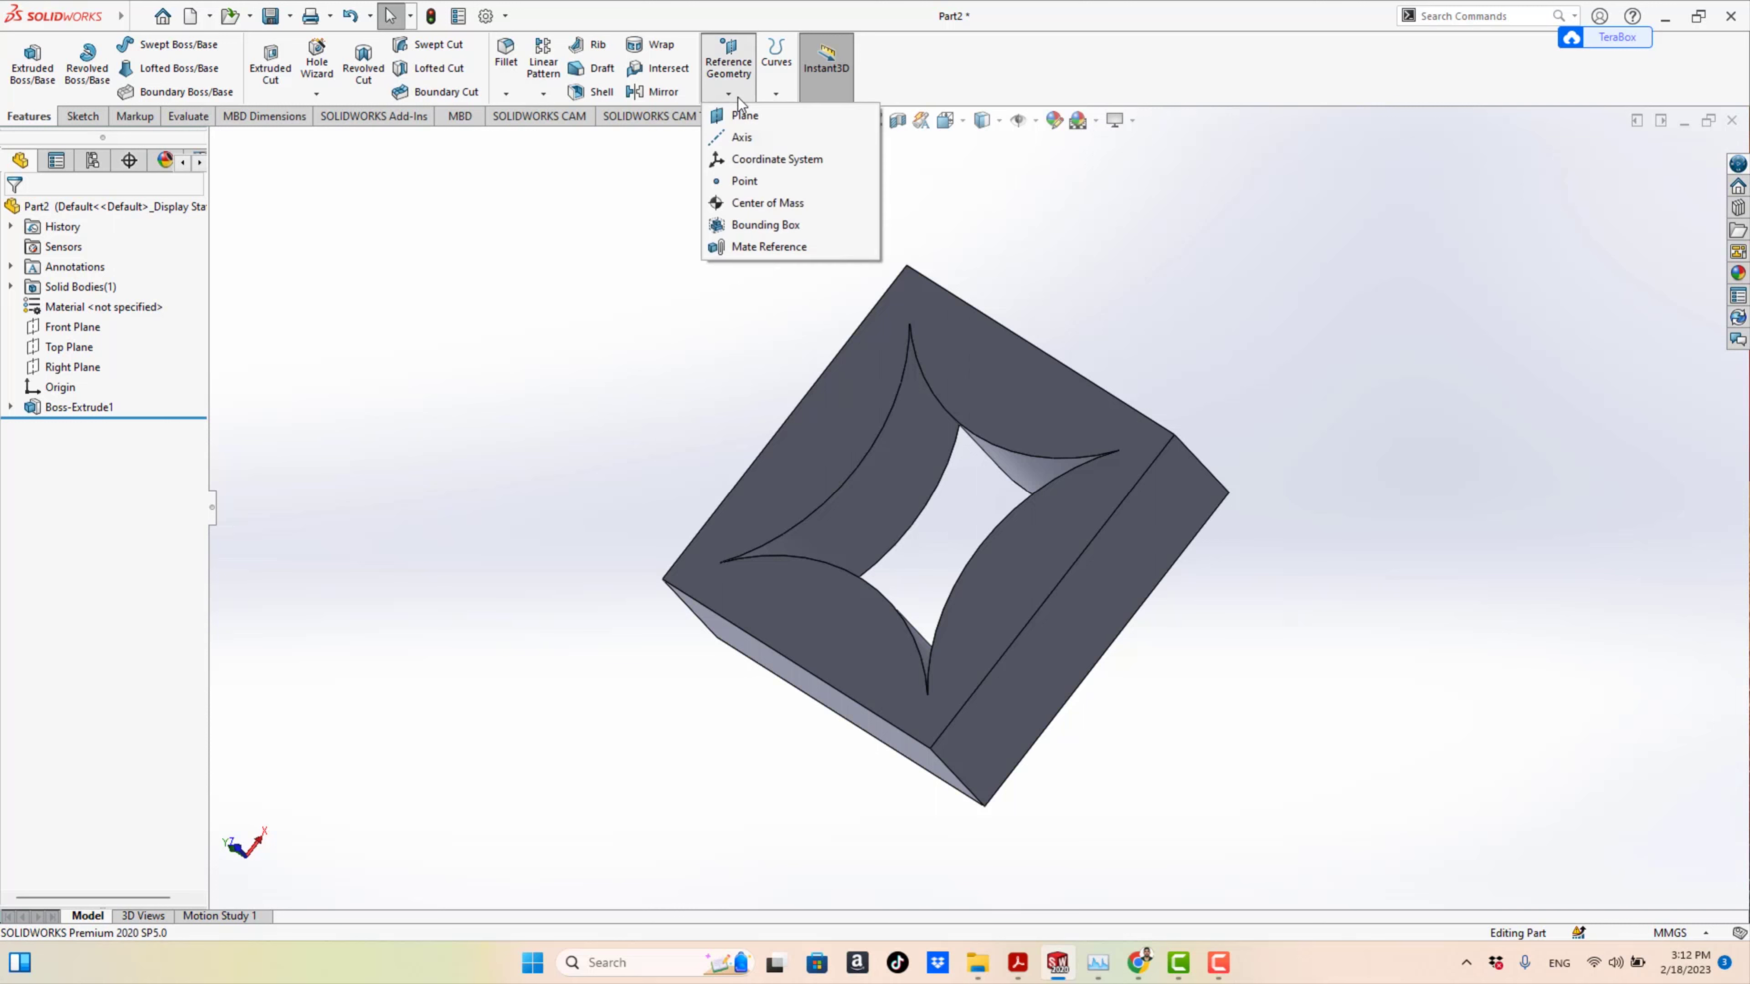
left_click(754, 117)
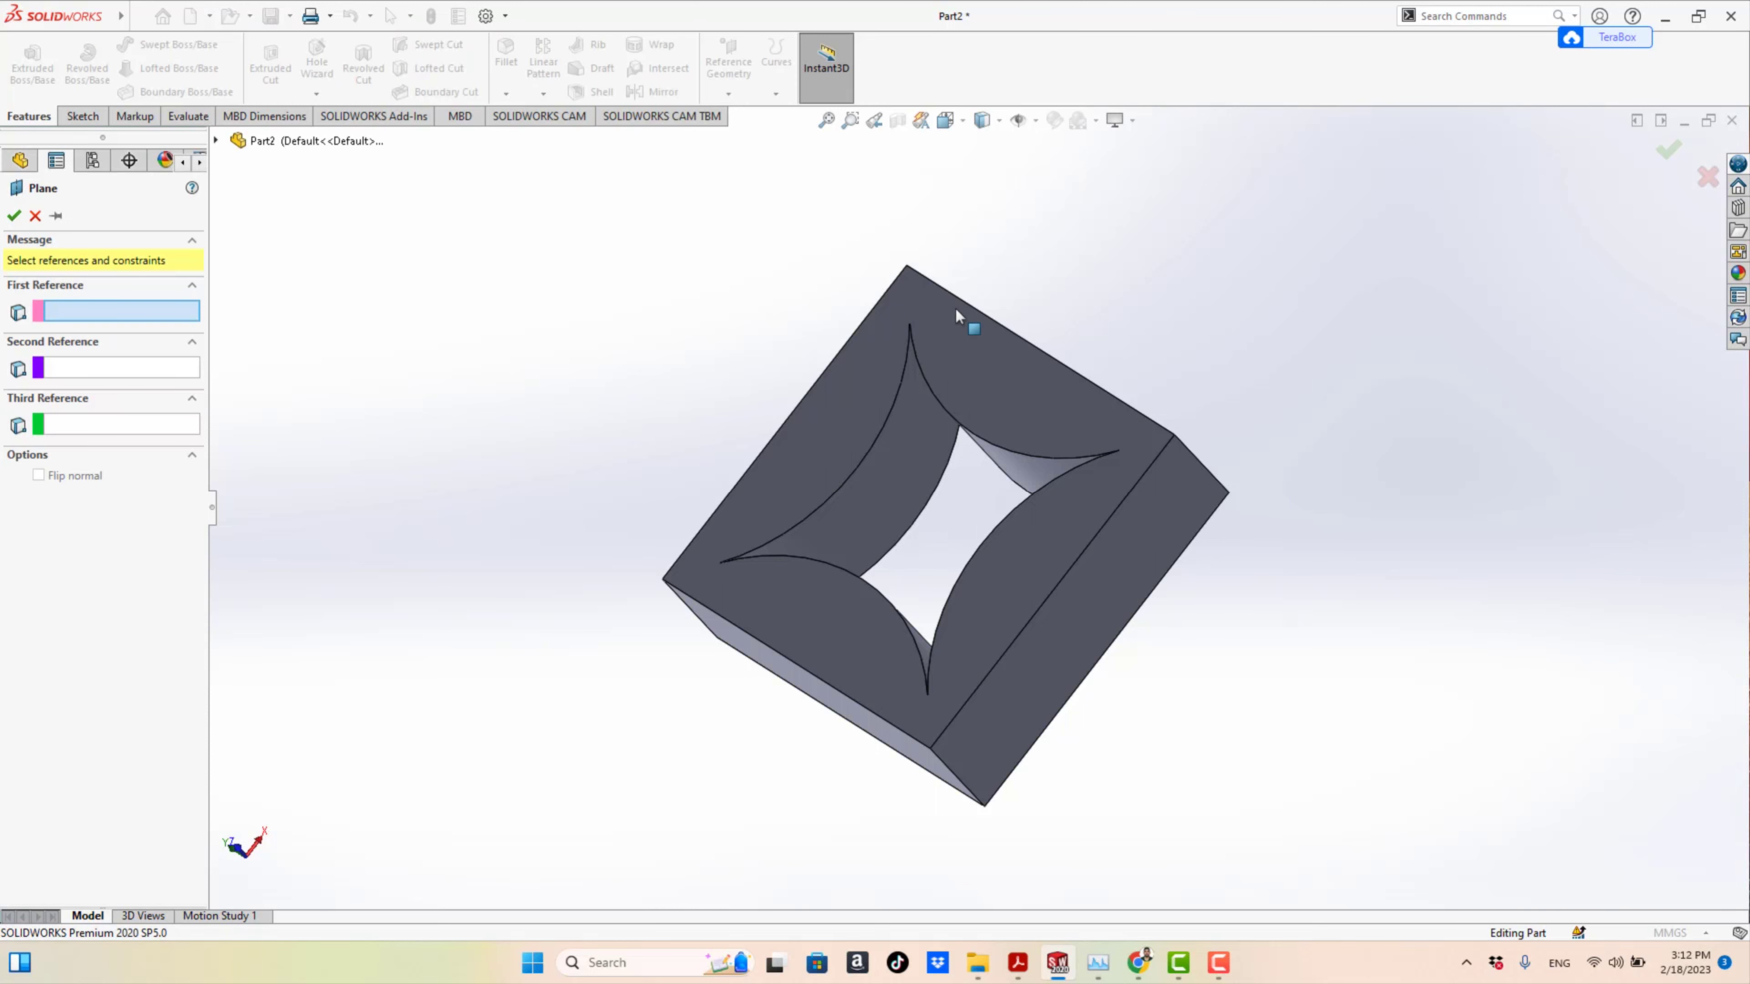
left_click(990, 369)
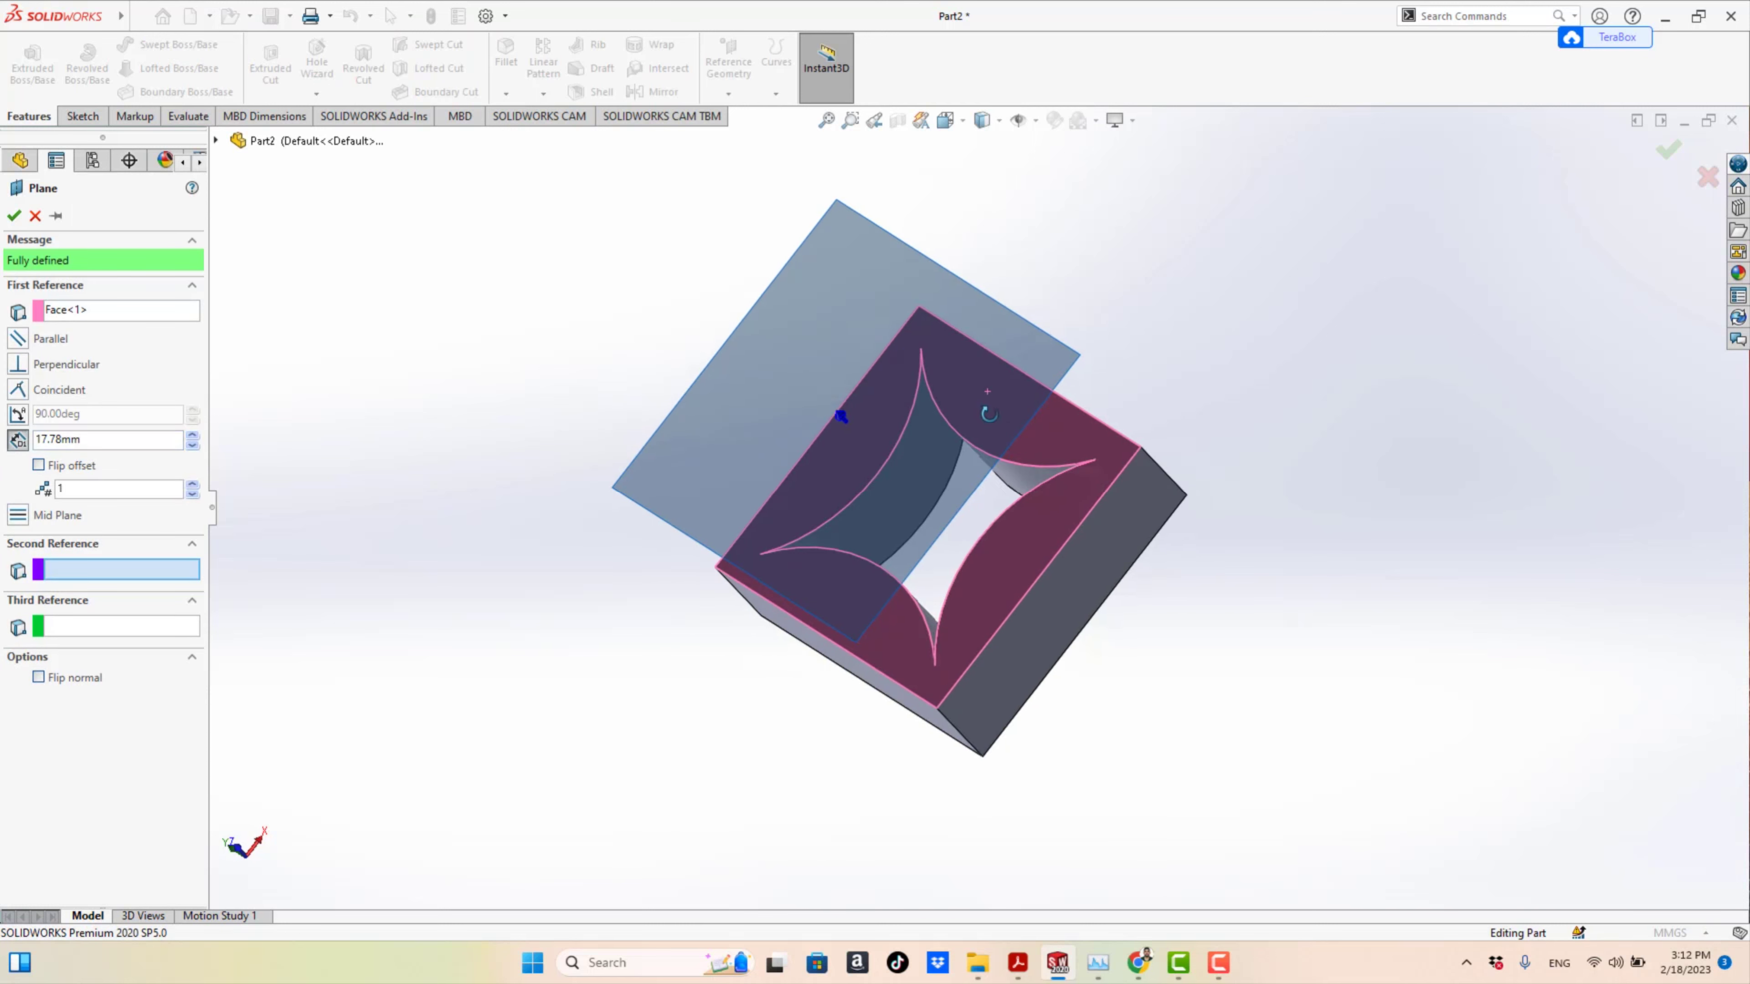
middle_click_drag(1007, 420, 777, 390)
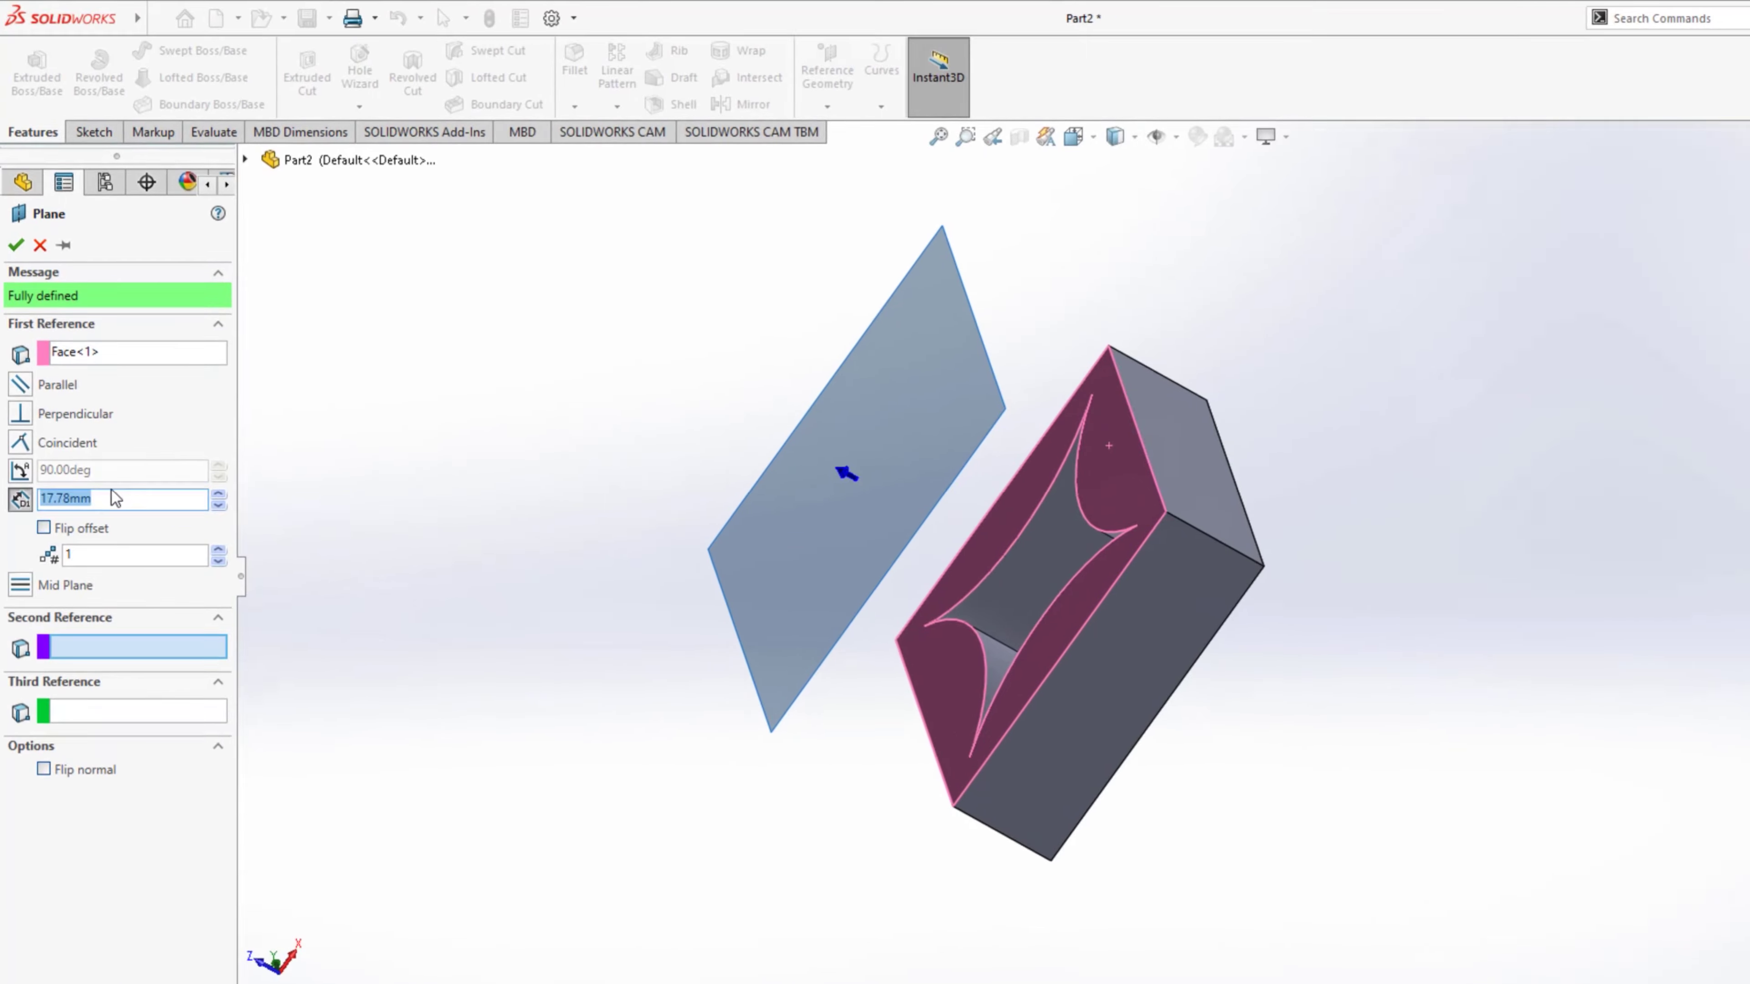
left_click(124, 440)
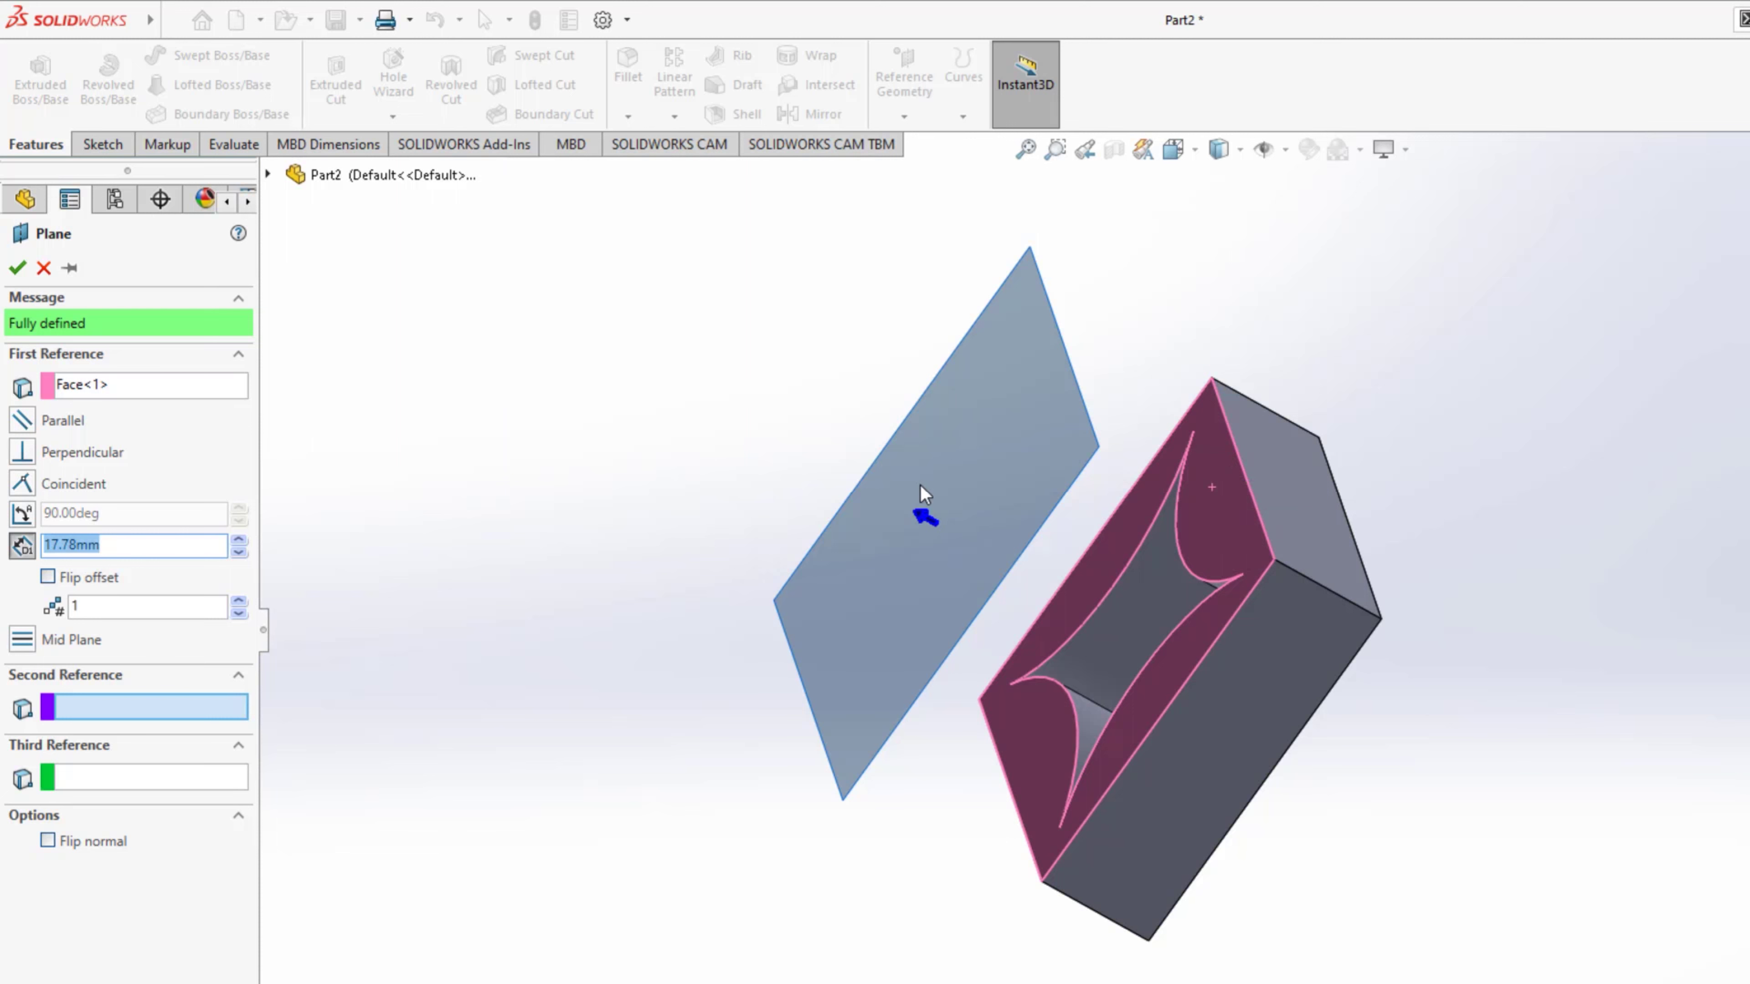
type("15")
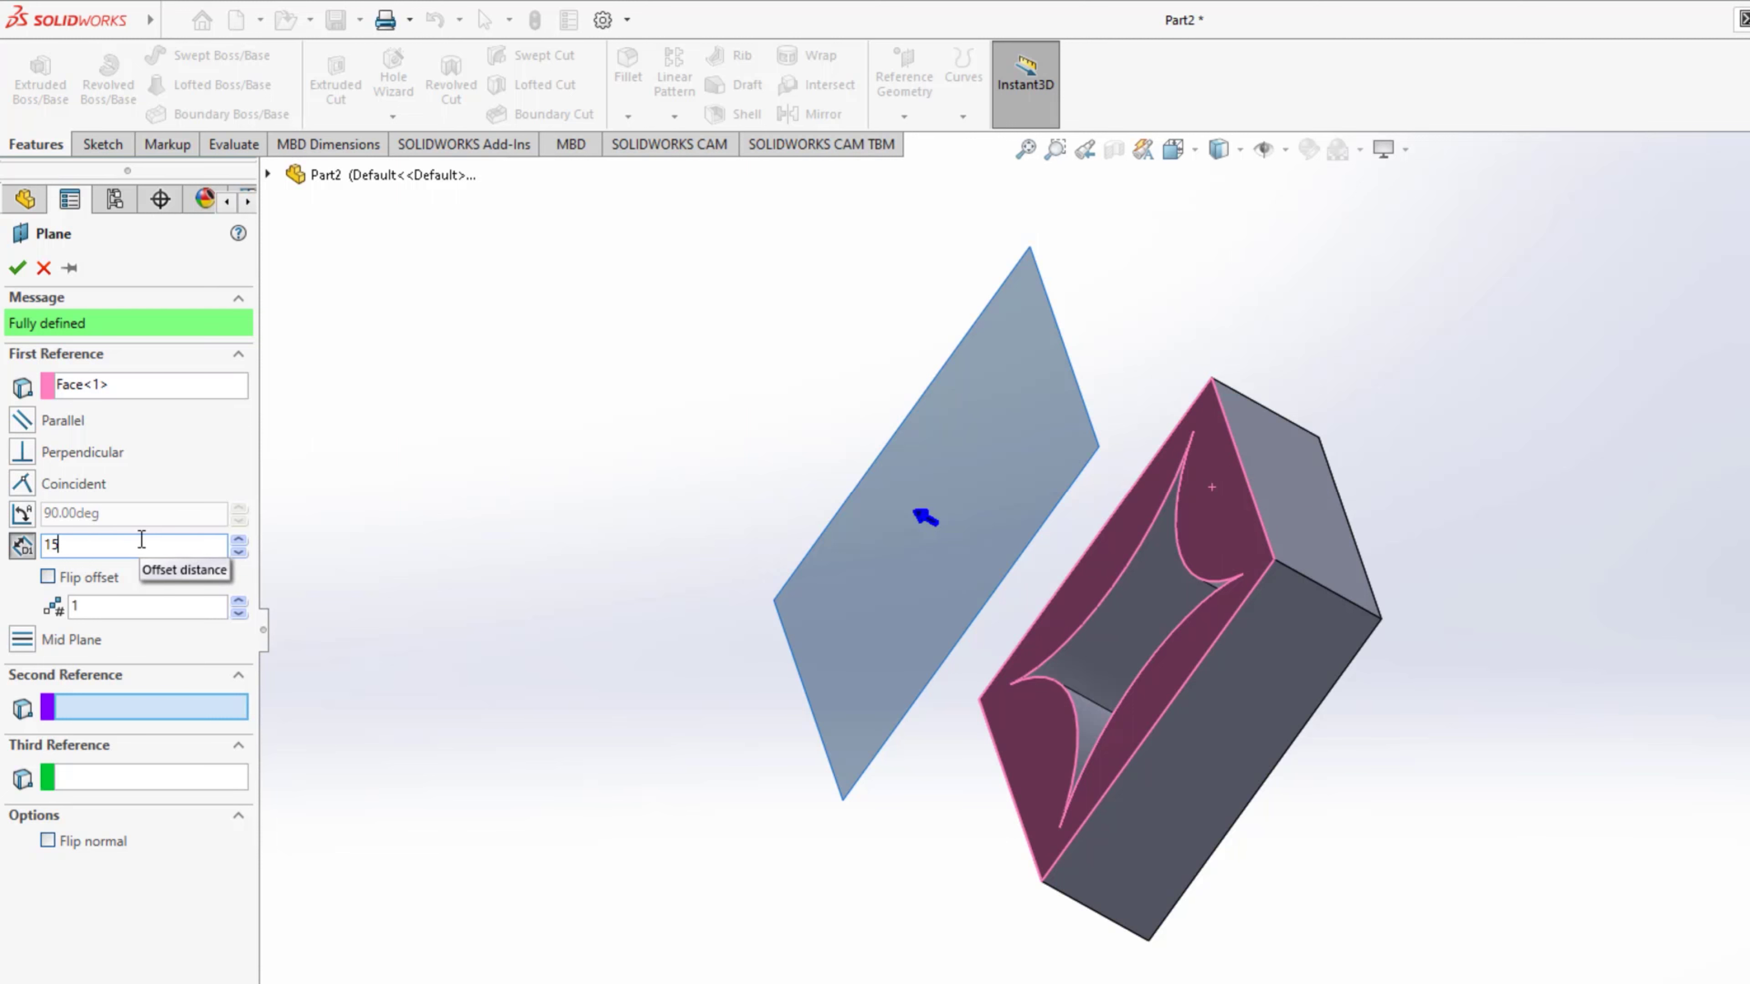
left_click(11, 274)
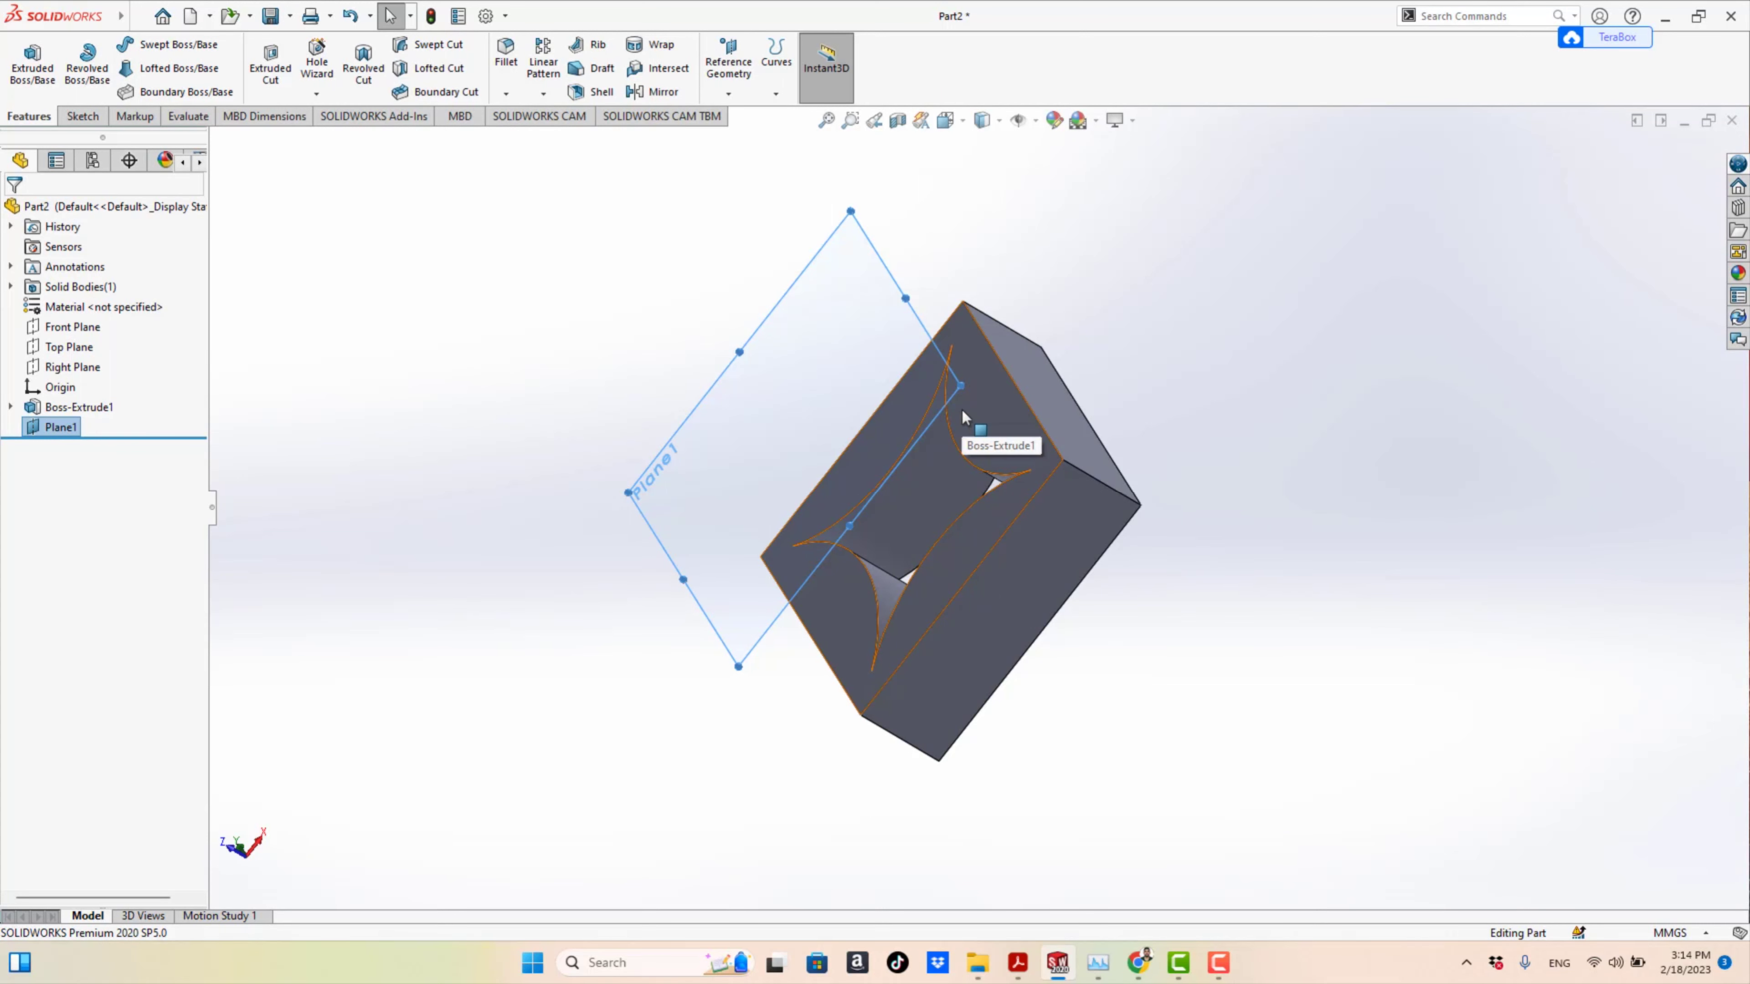
Start a new sketch on Plane1
left_click(61, 429)
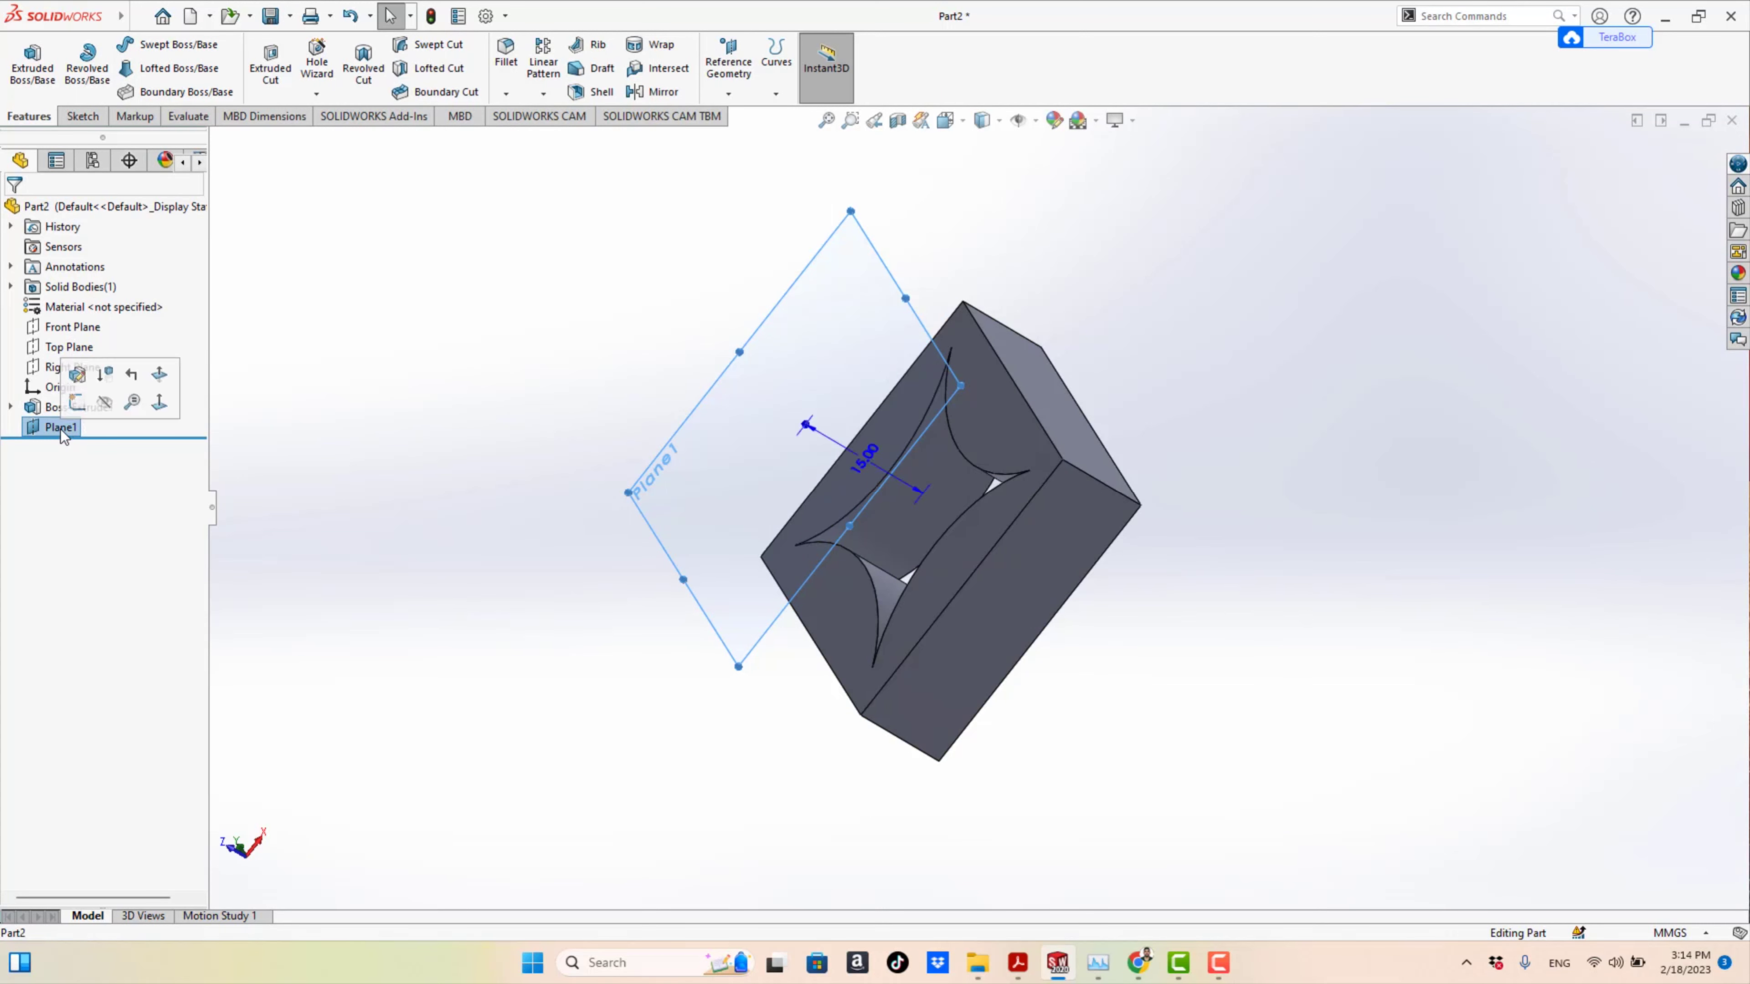
left_click(83, 116)
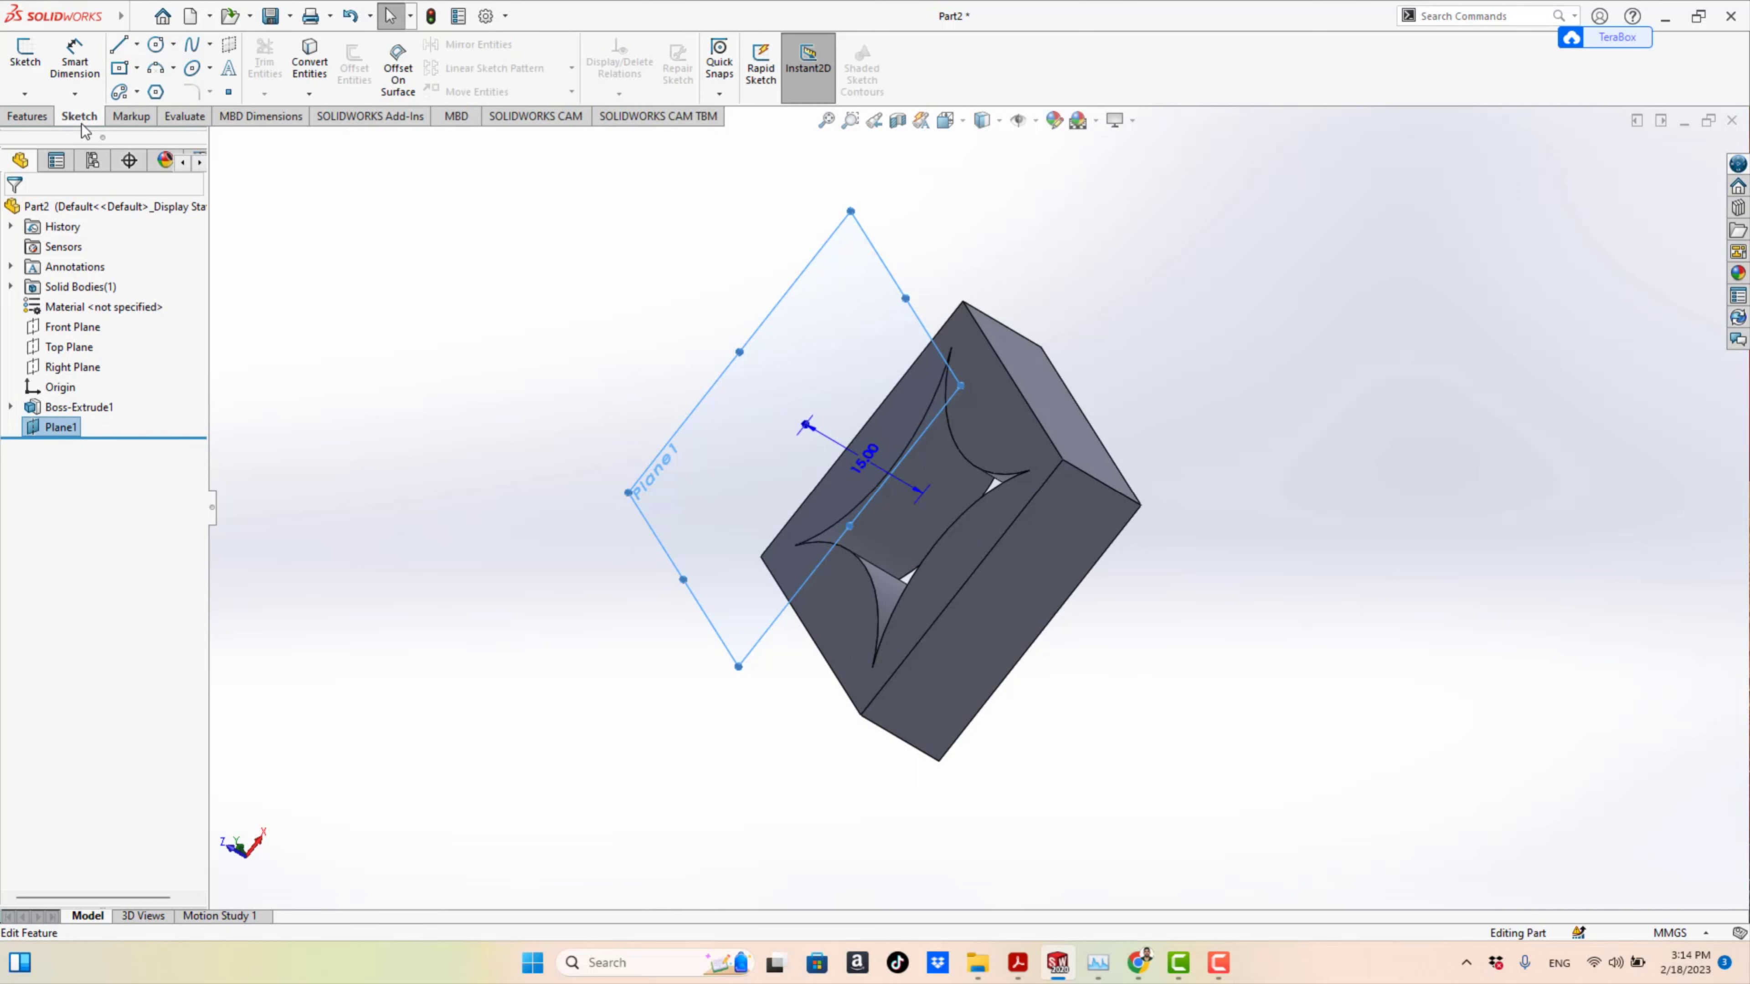
left_click(26, 63)
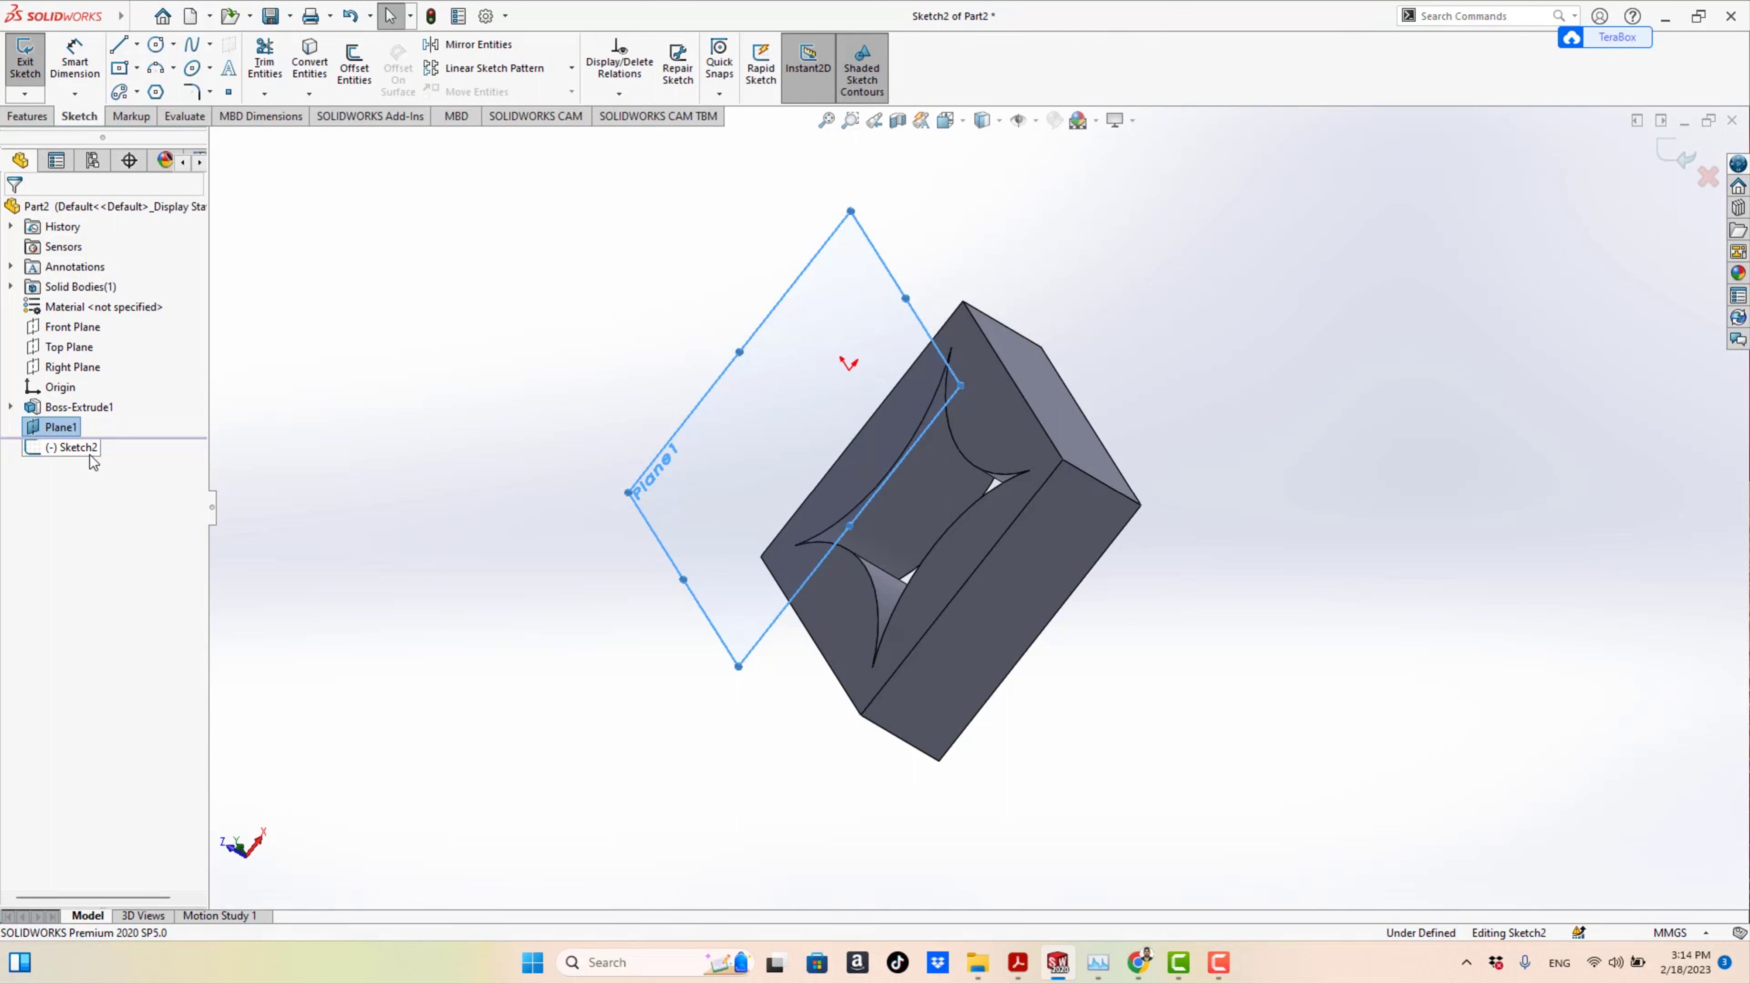
left_click_drag(93, 462, 84, 440)
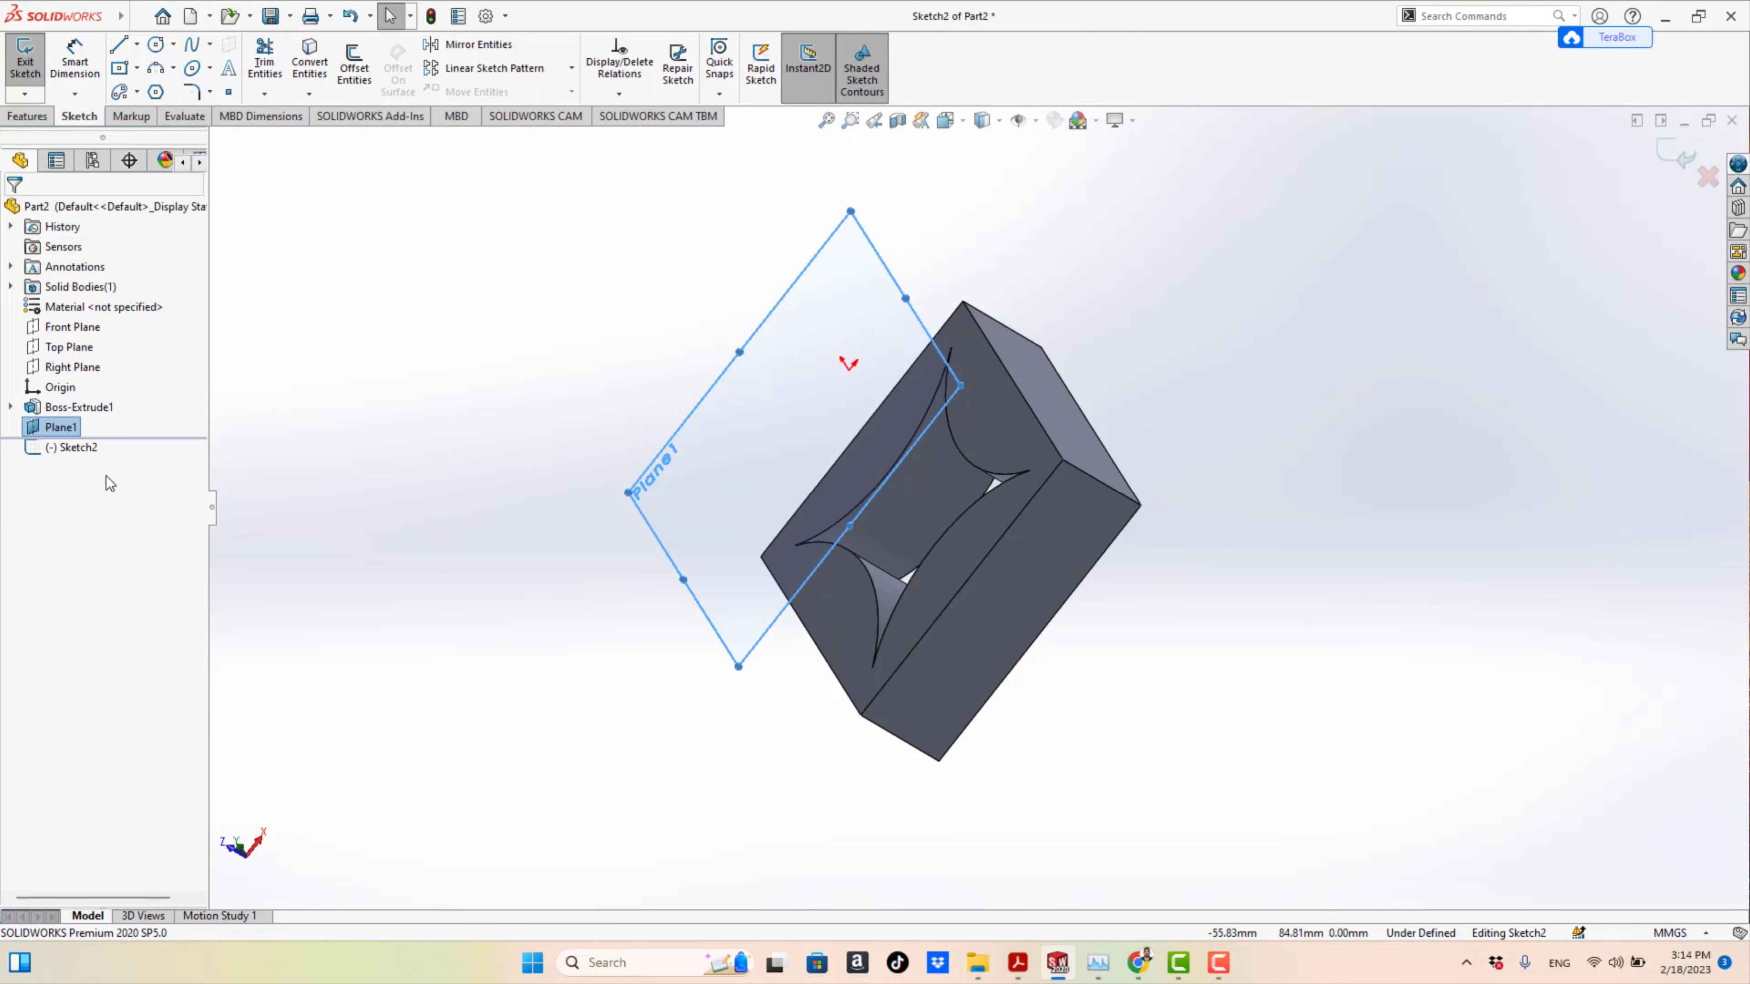
Convert the block face's star-shaped inner loop into the Plane1 sketch
left_click(306, 55)
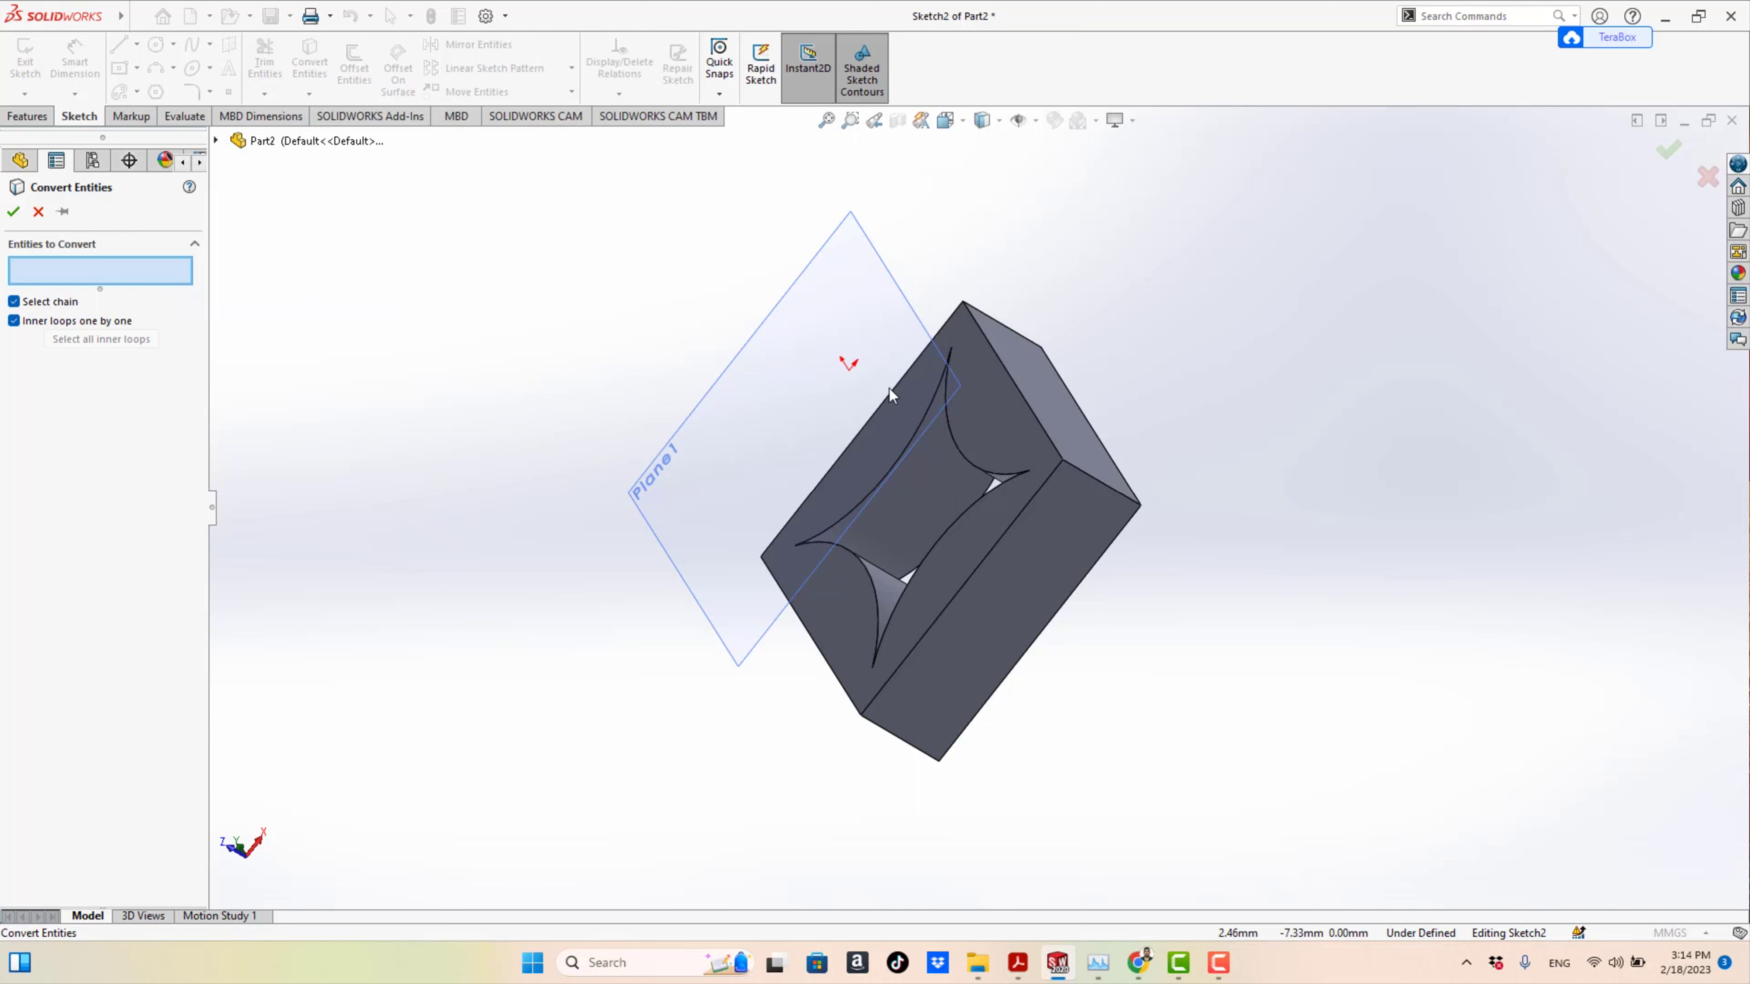
left_click(1003, 429)
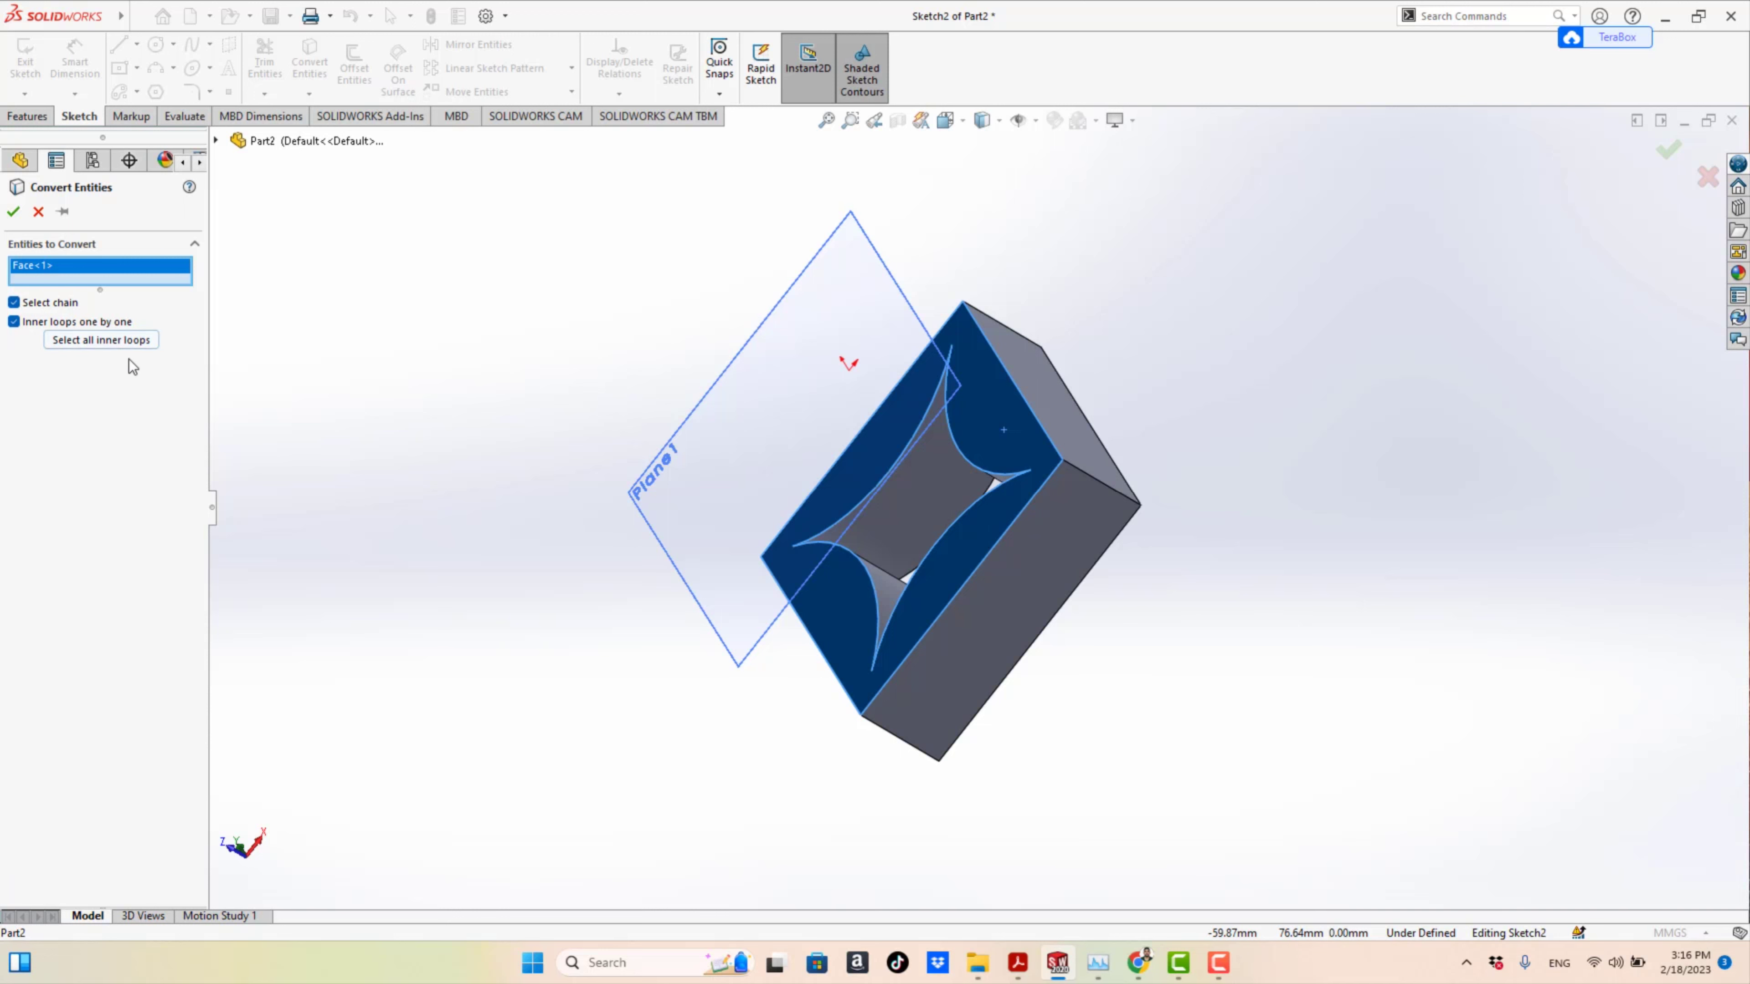
left_click(128, 344)
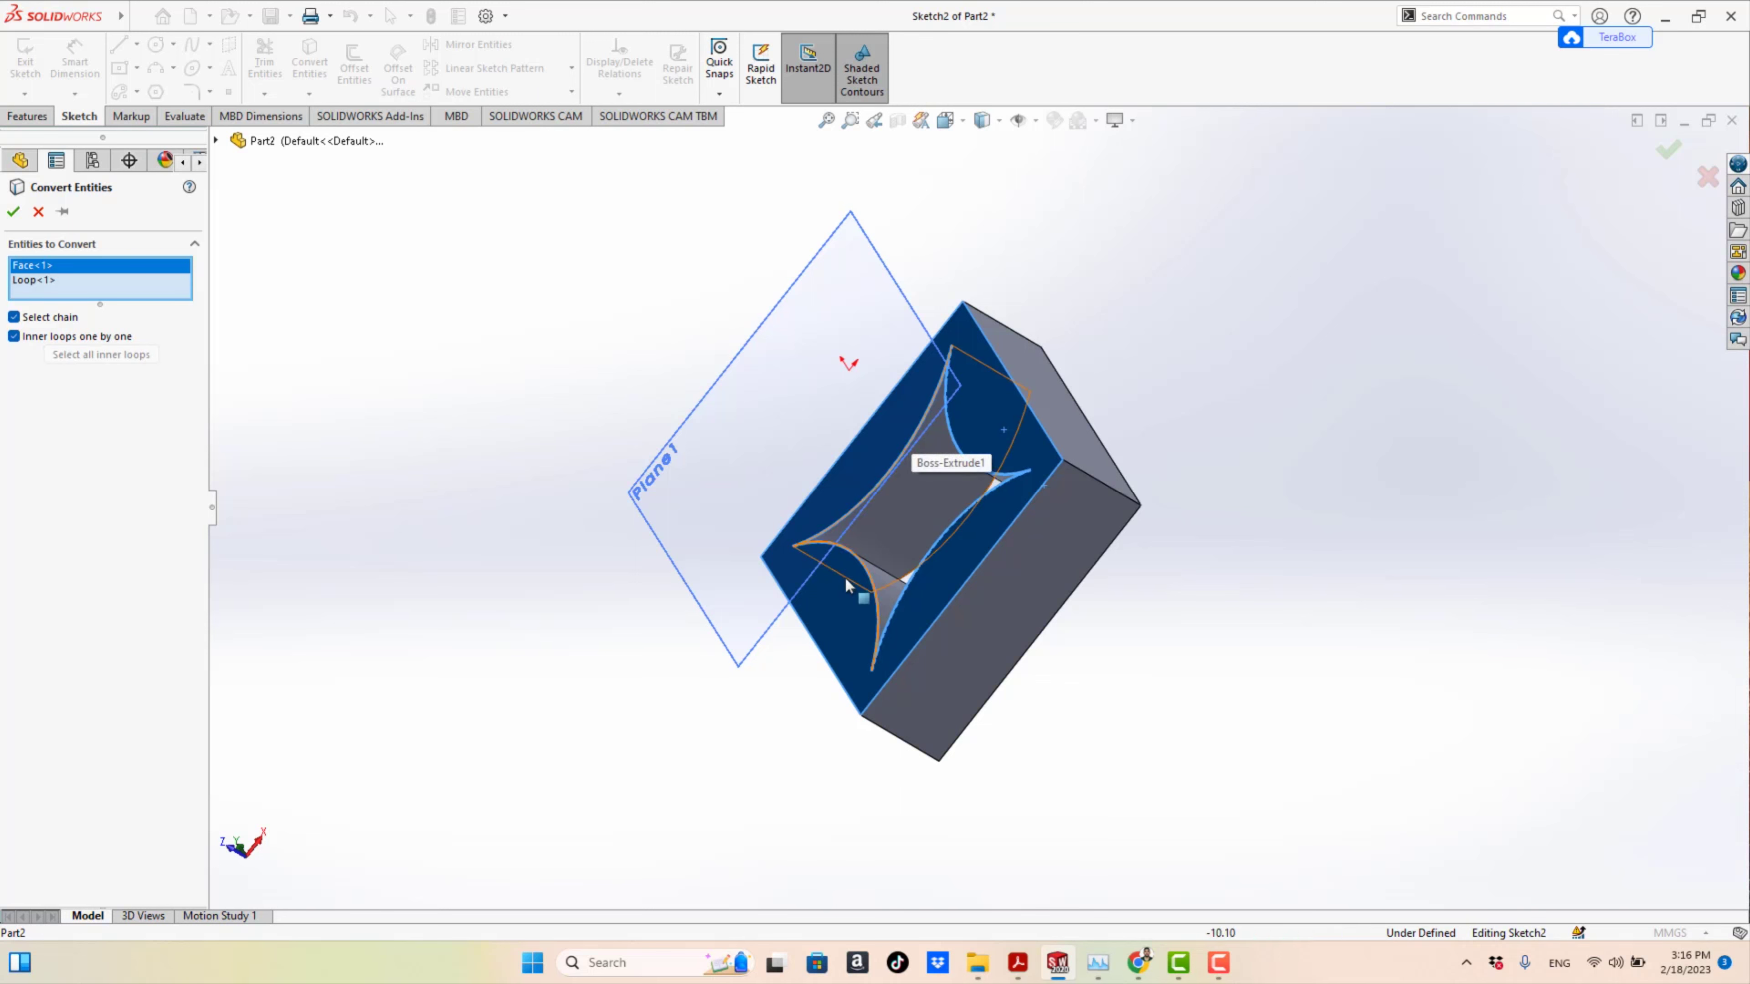
left_click(14, 213)
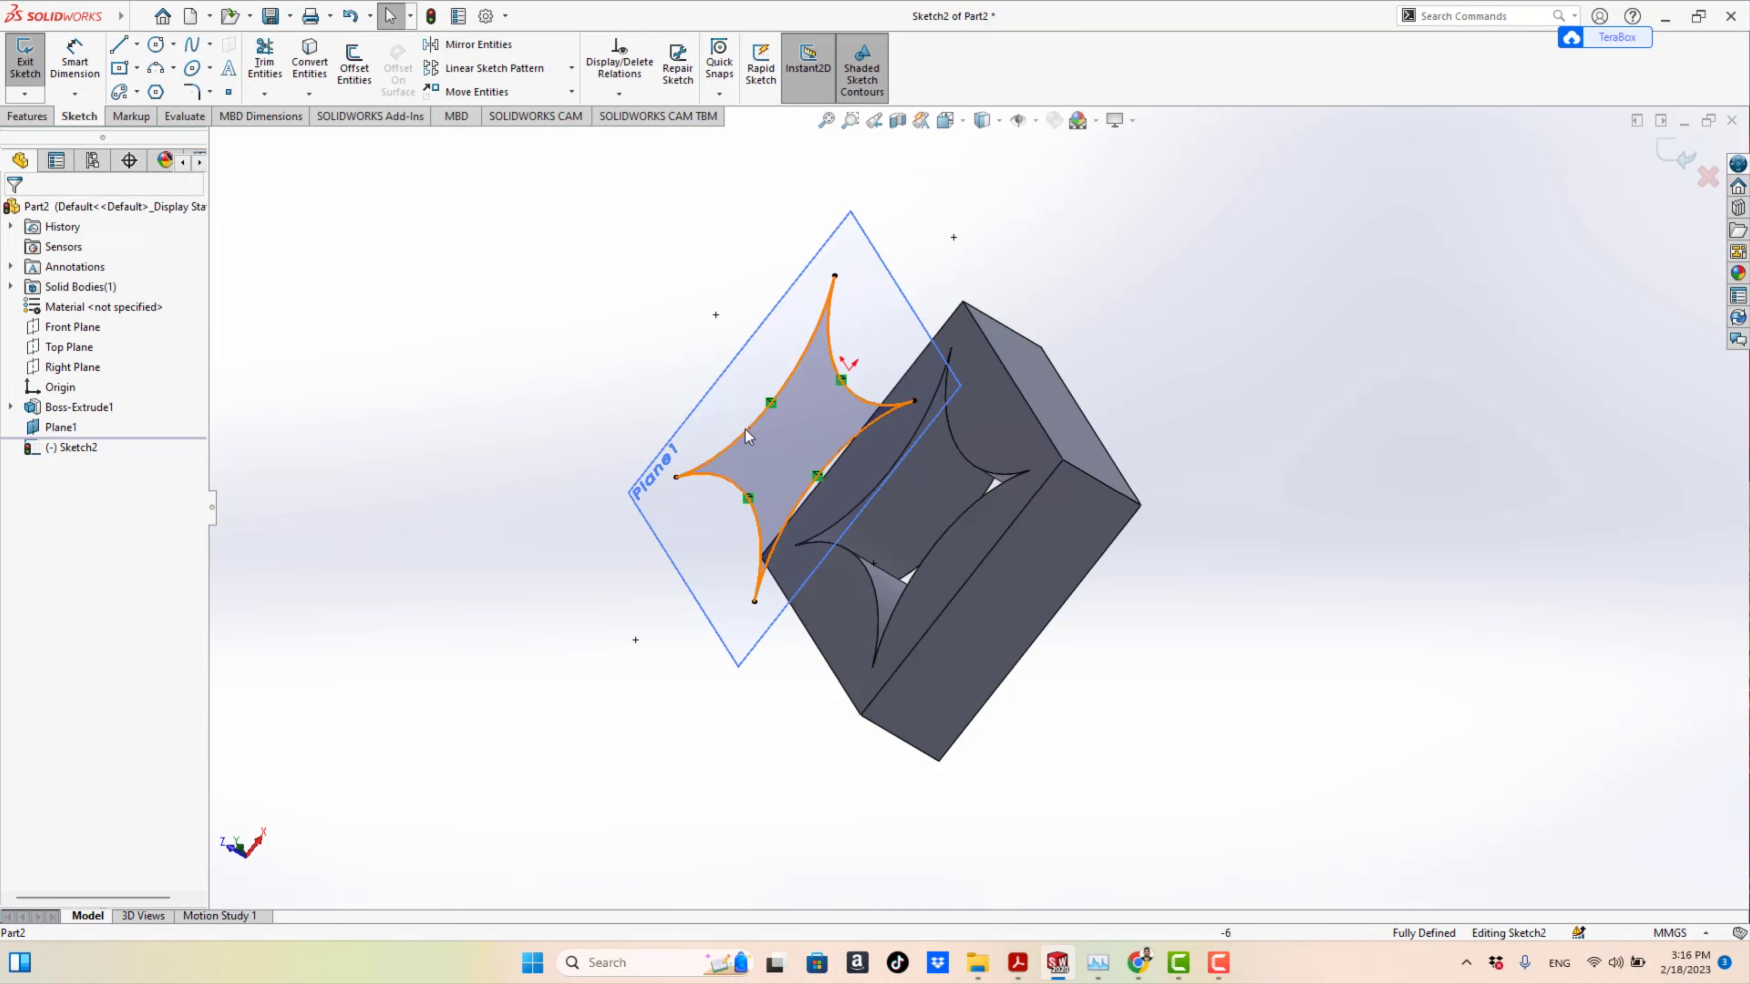
middle_click_drag(744, 429, 823, 393)
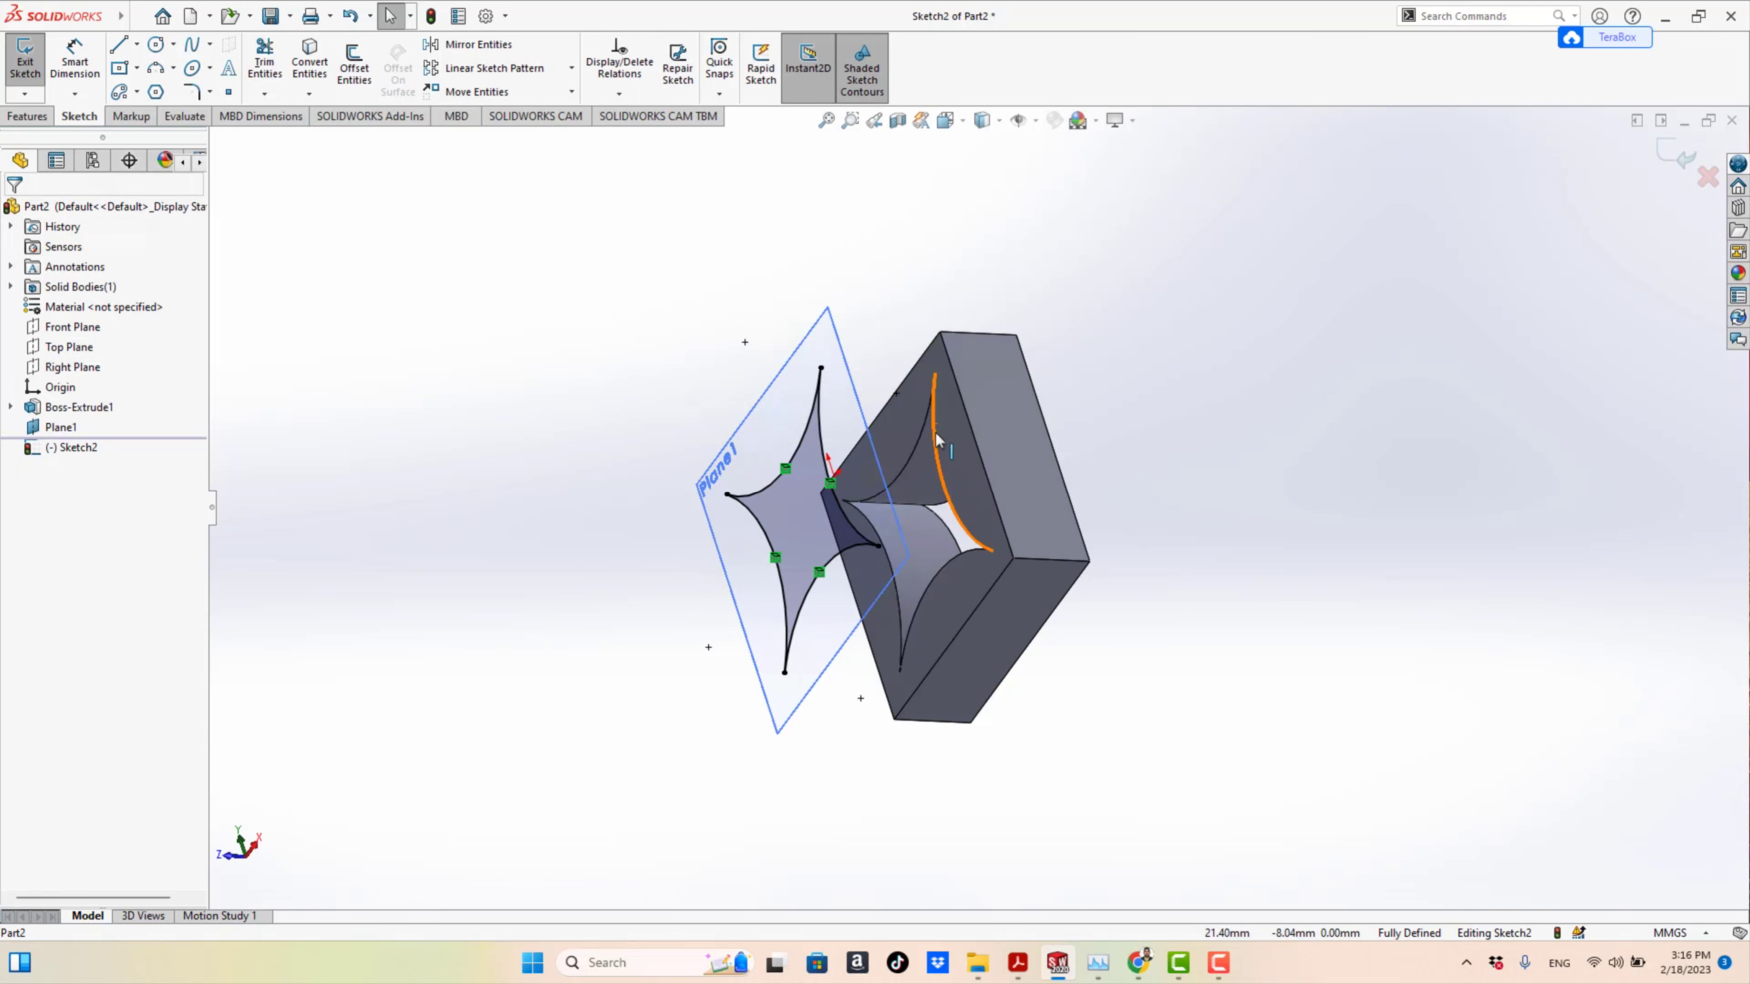